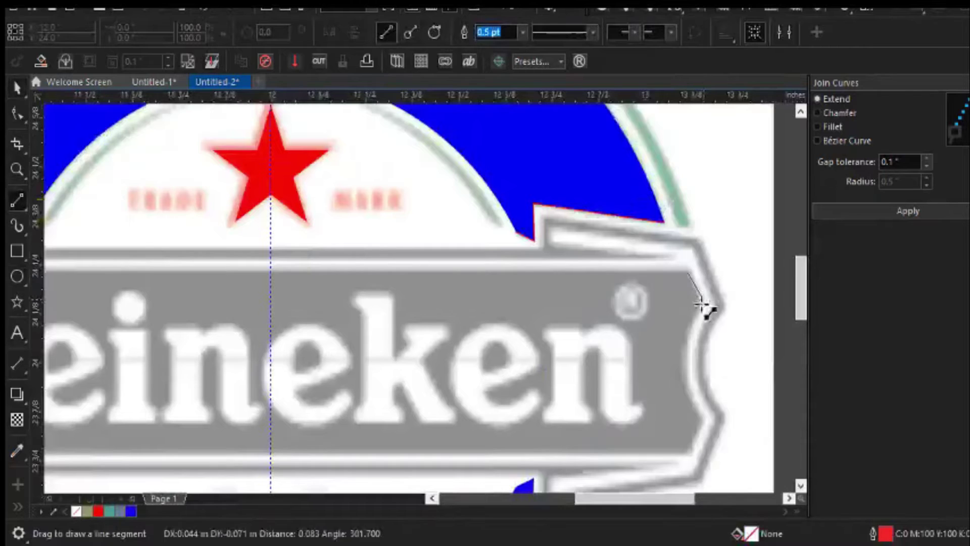
Trace the right half of the gray Heineken banner with straight lines and a concave end curve, ending at the vertical centre guideline.
{"action": "left_click", "coordinate": [17, 201]}
{"action": "left_click", "coordinate": [87, 325]}
{"action": "left_click_drag", "start_coordinate": [702, 306], "coordinate": [316, 389]}
{"action": "left_click", "coordinate": [17, 201]}
{"action": "left_click", "coordinate": [76, 217]}
{"action": "scroll", "coordinate": [732, 396], "scroll_direction": "up", "scroll_amount": 1}
{"action": "scroll", "coordinate": [732, 396], "scroll_direction": "down", "scroll_amount": 1}
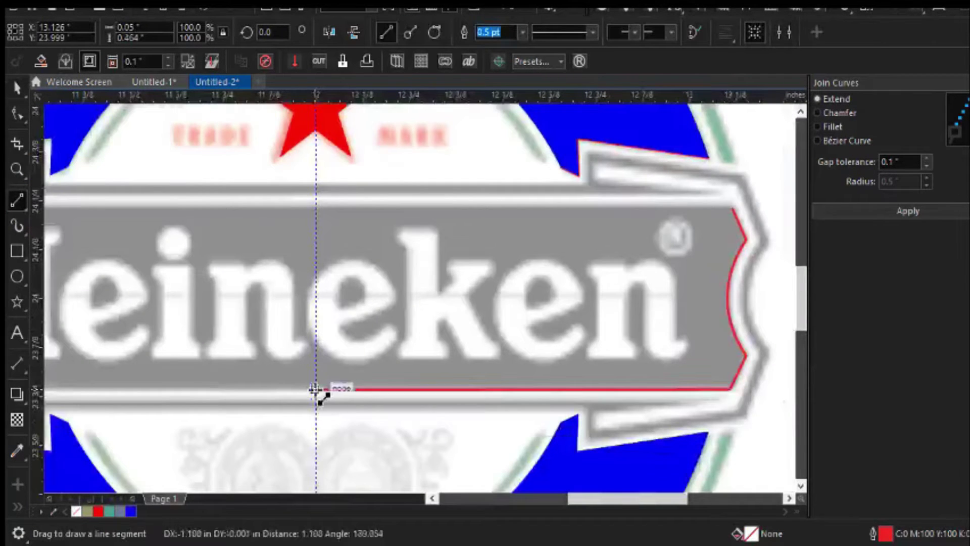
{"action": "mouse_move", "coordinate": [733, 209]}
{"action": "left_mouse_down"}
{"action": "mouse_move", "coordinate": [320, 211]}
{"action": "mouse_move", "coordinate": [314, 390]}
{"action": "left_mouse_up"}
Mirror a copy of the traced half-banner to the opposite side of the centre guideline and combine both halves.
{"action": "key", "text": "F10"}
{"action": "scroll", "coordinate": [234, 189], "scroll_direction": "up", "scroll_amount": 2}
{"action": "scroll", "coordinate": [263, 167], "scroll_direction": "down", "scroll_amount": 2}
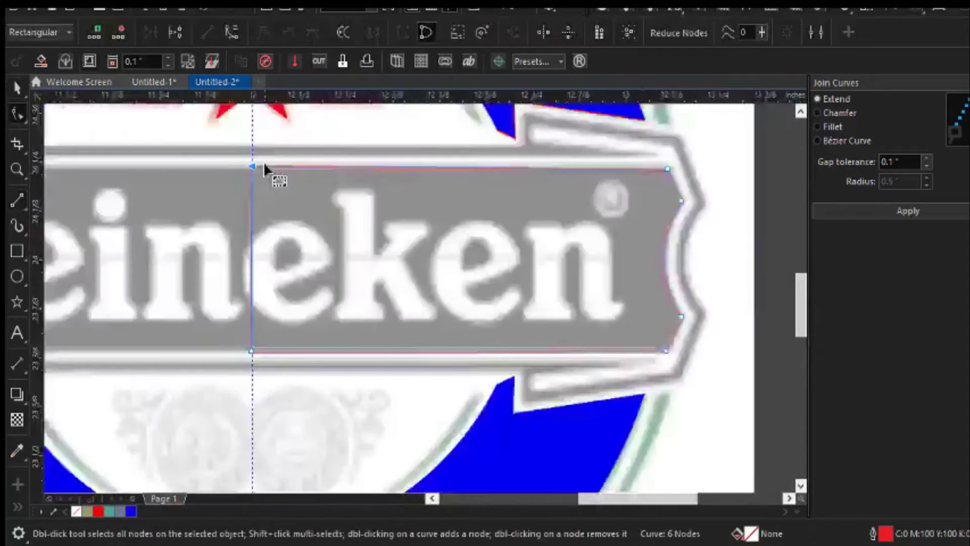
{"action": "key", "text": "space"}
{"action": "scroll", "coordinate": [263, 166], "scroll_direction": "down", "scroll_amount": 2}
{"action": "scroll", "coordinate": [256, 316], "scroll_direction": "up", "scroll_amount": 1}
{"action": "left_click", "coordinate": [410, 32]}
Try to clean up the centre seam of the combined banner outline with Virtual Segment Delete and node editing.
{"action": "left_click", "coordinate": [17, 143]}
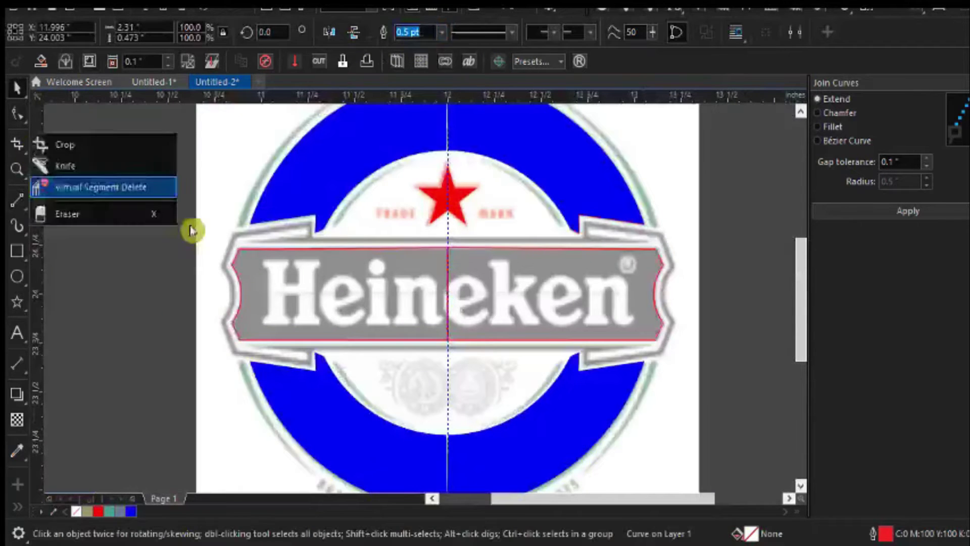
{"action": "left_click", "coordinate": [101, 187]}
{"action": "key", "text": "F10"}
{"action": "scroll", "coordinate": [335, 228], "scroll_direction": "up", "scroll_amount": 3}
{"action": "scroll", "coordinate": [315, 444], "scroll_direction": "up", "scroll_amount": 2}
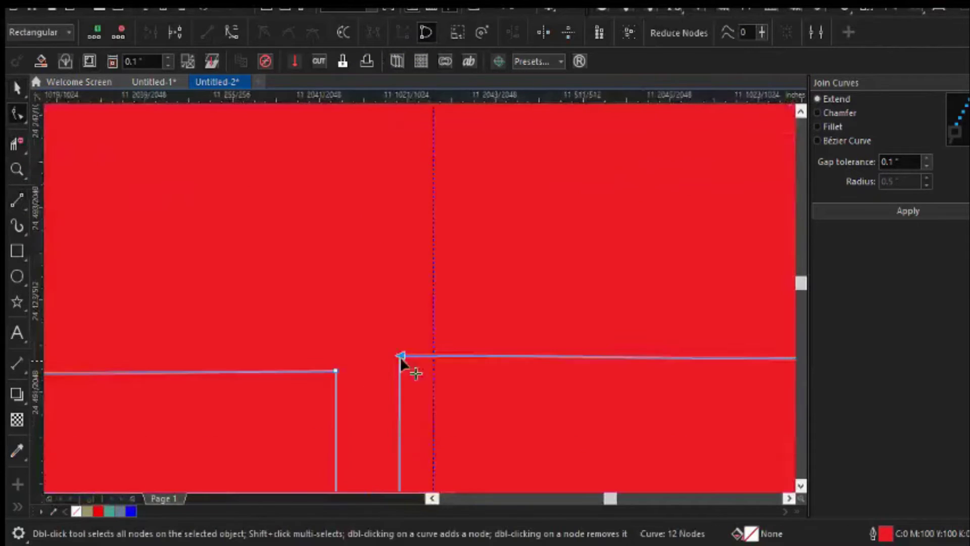
{"action": "scroll", "coordinate": [464, 273], "scroll_direction": "down", "scroll_amount": 4}
{"action": "scroll", "coordinate": [505, 328], "scroll_direction": "up", "scroll_amount": 3}
{"action": "scroll", "coordinate": [541, 389], "scroll_direction": "down", "scroll_amount": 3}
{"action": "key", "text": "space"}
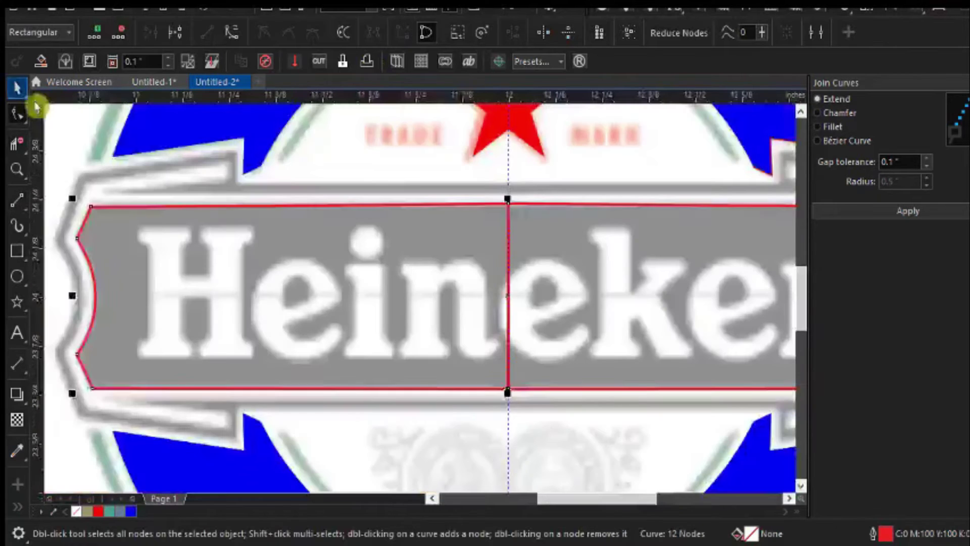
Move the upper inner node at the centre seam to meet the other half and delete the dividing segments.
{"action": "left_click", "coordinate": [357, 288]}
{"action": "key", "text": "F10"}
{"action": "scroll", "coordinate": [498, 184], "scroll_direction": "up", "scroll_amount": 5}
{"action": "scroll", "coordinate": [455, 182], "scroll_direction": "up", "scroll_amount": 4}
{"action": "left_click_drag", "start_coordinate": [454, 178], "coordinate": [448, 184]}
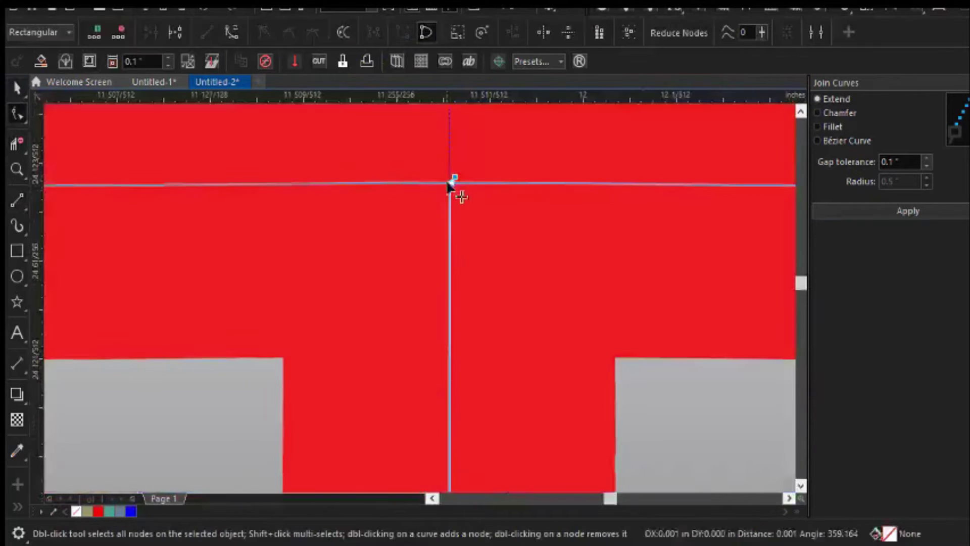
{"action": "scroll", "coordinate": [449, 184], "scroll_direction": "down", "scroll_amount": 3}
{"action": "scroll", "coordinate": [372, 234], "scroll_direction": "up", "scroll_amount": 3}
{"action": "scroll", "coordinate": [405, 373], "scroll_direction": "down", "scroll_amount": 3}
{"action": "left_click", "coordinate": [13, 136]}
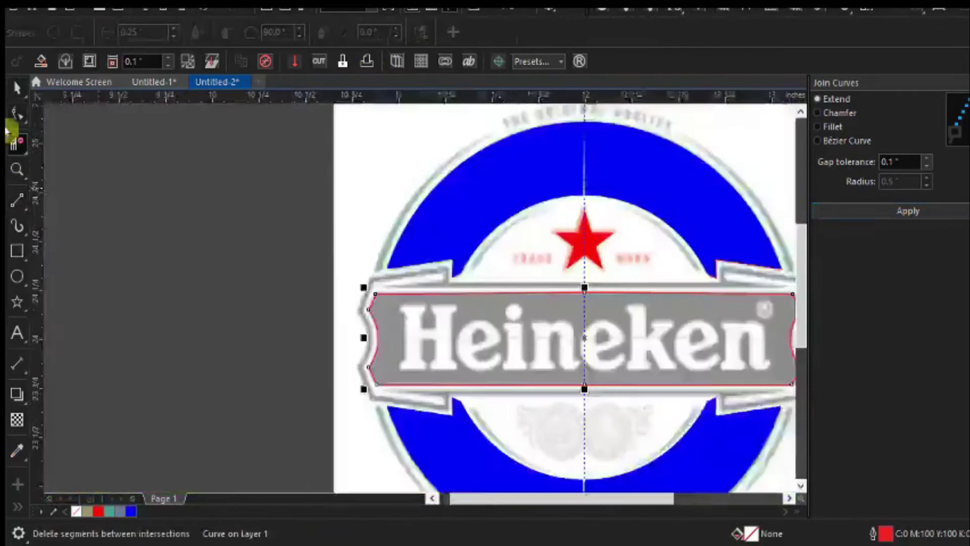
{"action": "key", "text": "space"}
Trace the upper right ribbon fold with 2-Point Line segments, continuing down to the outer corner of the banner's right end.
{"action": "scroll", "coordinate": [448, 325], "scroll_direction": "down", "scroll_amount": 2}
{"action": "scroll", "coordinate": [448, 324], "scroll_direction": "up", "scroll_amount": 2}
{"action": "scroll", "coordinate": [638, 281], "scroll_direction": "down", "scroll_amount": 3}
{"action": "scroll", "coordinate": [637, 281], "scroll_direction": "up", "scroll_amount": 3}
{"action": "left_click", "coordinate": [16, 200]}
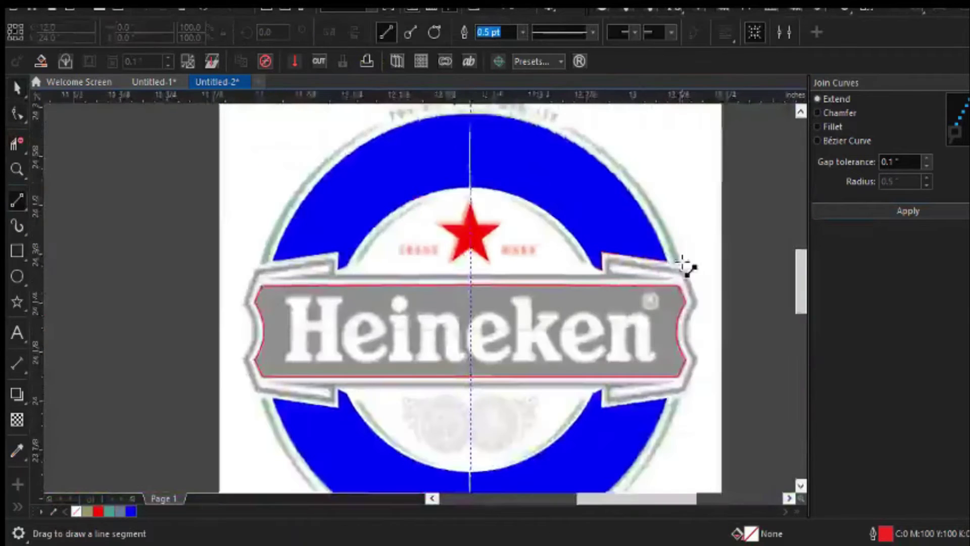
{"action": "scroll", "coordinate": [684, 265], "scroll_direction": "up", "scroll_amount": 3}
{"action": "left_click_drag", "start_coordinate": [384, 250], "coordinate": [598, 293]}
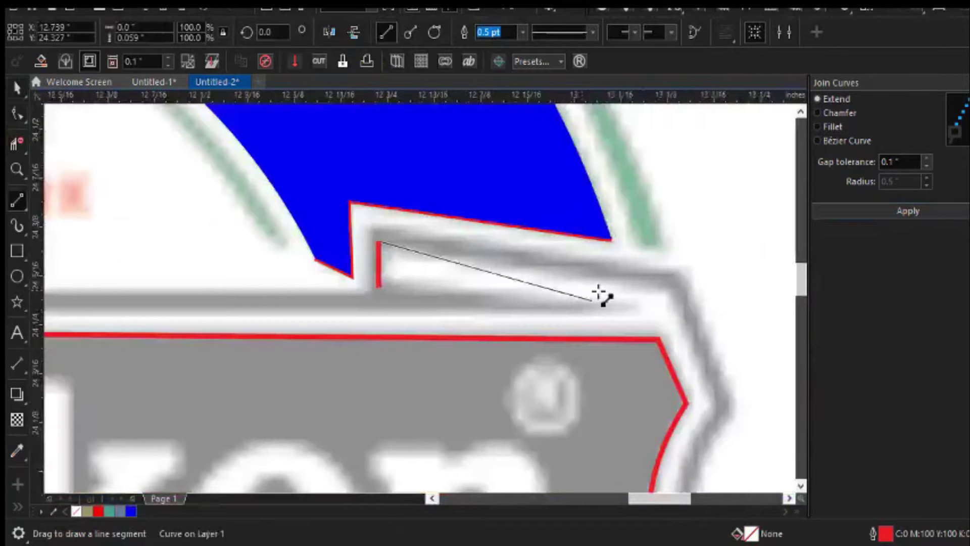
{"action": "left_click_drag", "start_coordinate": [718, 407], "coordinate": [717, 407]}
{"action": "scroll", "coordinate": [717, 407], "scroll_direction": "down", "scroll_amount": 2}
Add a 3-Point Curve along the concave outer edge of the ribbon's right end.
{"action": "left_click", "coordinate": [21, 203]}
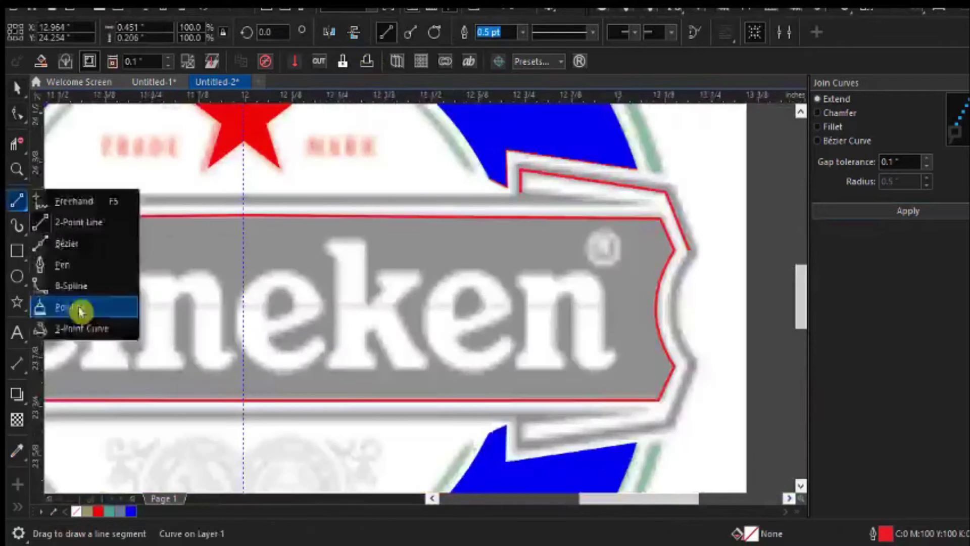
{"action": "left_click", "coordinate": [86, 327]}
{"action": "left_click_drag", "start_coordinate": [688, 250], "coordinate": [687, 364]}
{"action": "left_click", "coordinate": [669, 313]}
Continue the ribbon outline with 2-Point Line segments around the lower right fold.
{"action": "left_click", "coordinate": [17, 200]}
{"action": "left_click", "coordinate": [76, 223]}
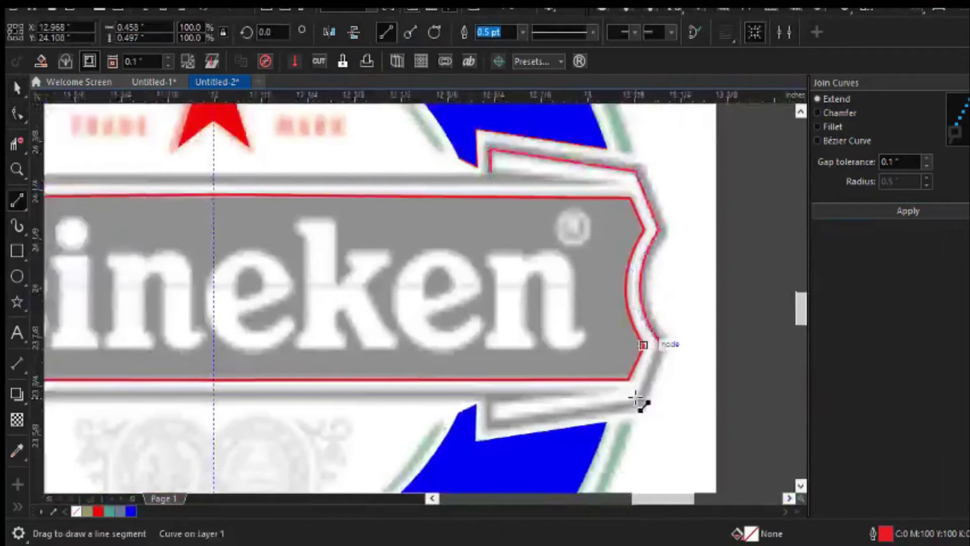
{"action": "scroll", "coordinate": [641, 404], "scroll_direction": "up", "scroll_amount": 2}
{"action": "scroll", "coordinate": [642, 434], "scroll_direction": "down", "scroll_amount": 3}
{"action": "scroll", "coordinate": [640, 461], "scroll_direction": "up", "scroll_amount": 3}
{"action": "left_click_drag", "start_coordinate": [643, 412], "coordinate": [572, 421]}
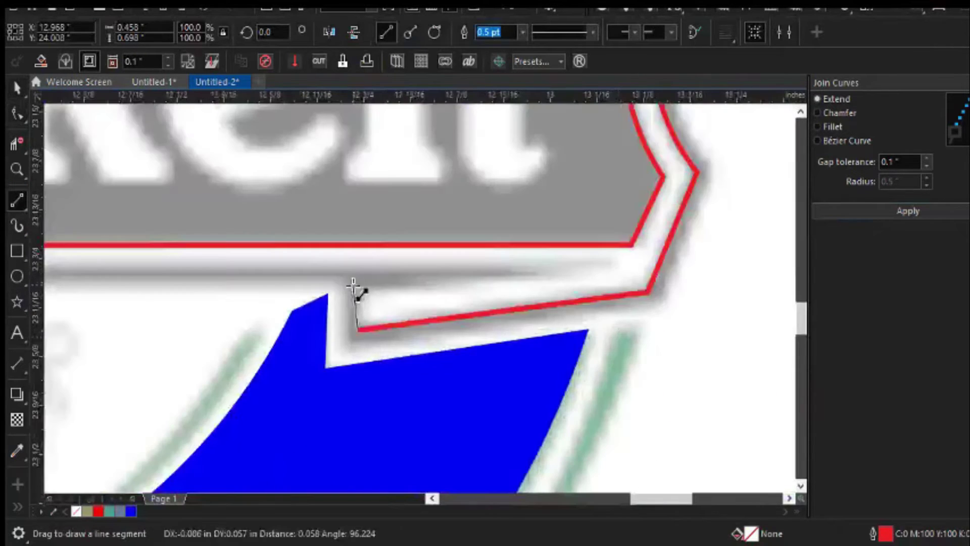
Adjust the short end of the lower right fold and add the inner slanted edges of both folds.
{"action": "left_click", "coordinate": [14, 115]}
{"action": "scroll", "coordinate": [375, 329], "scroll_direction": "up", "scroll_amount": 2}
{"action": "scroll", "coordinate": [376, 330], "scroll_direction": "down", "scroll_amount": 3}
{"action": "left_click", "coordinate": [18, 202]}
{"action": "scroll", "coordinate": [220, 352], "scroll_direction": "up", "scroll_amount": 3}
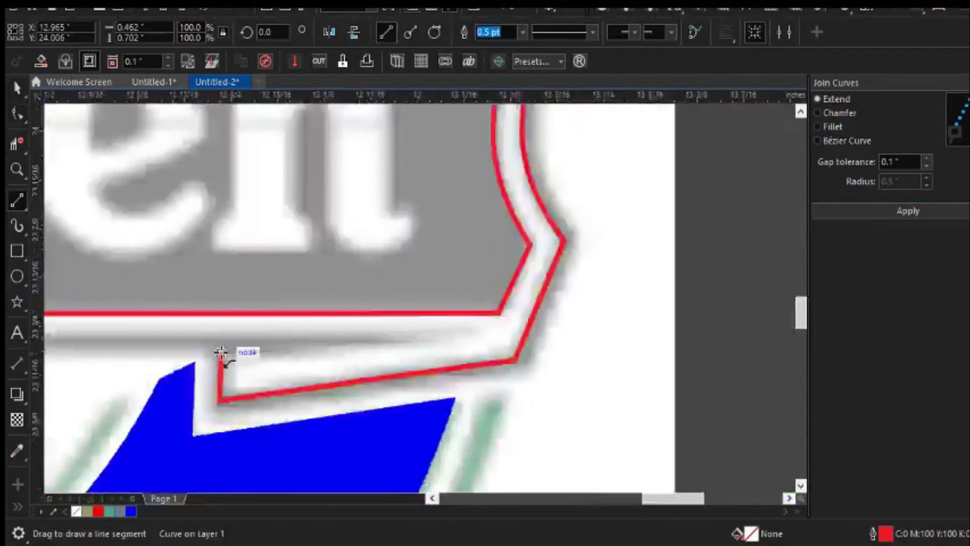
{"action": "scroll", "coordinate": [456, 336], "scroll_direction": "down", "scroll_amount": 2}
{"action": "left_click_drag", "start_coordinate": [457, 336], "coordinate": [455, 338]}
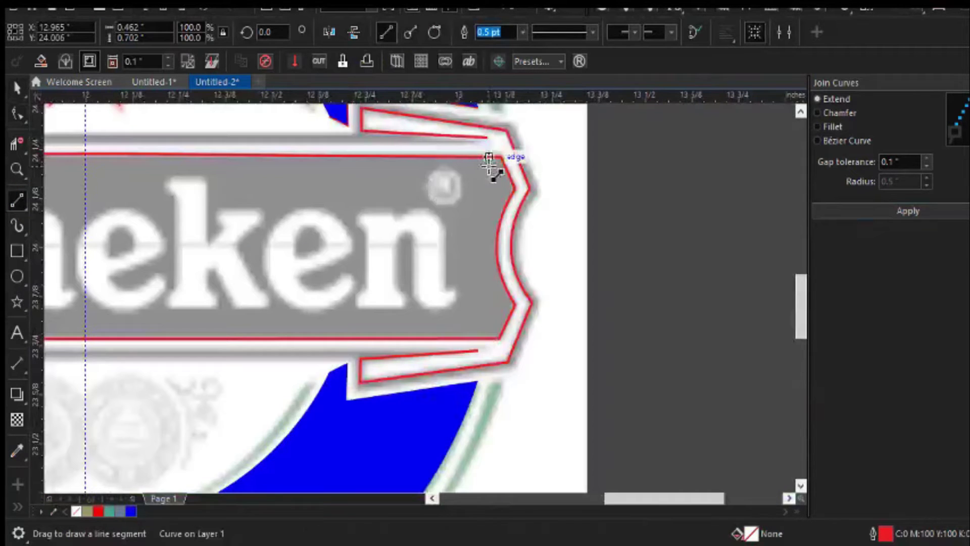
Set the right ribbon curve's outline width to 1.0 pt in the Outline Pen settings.
{"action": "key", "text": "space"}
{"action": "key", "text": "F12"}
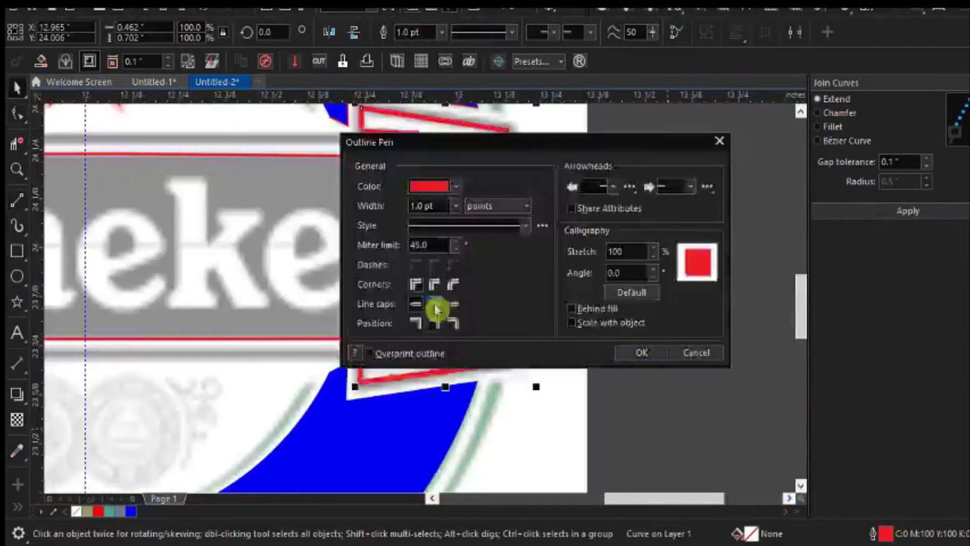
{"action": "left_click_drag", "start_coordinate": [437, 309], "coordinate": [755, 333]}
{"action": "key", "text": "Return"}
Delete the end node of the ribbon curve's upper fold to remove its inner slanted segment.
{"action": "key", "text": "F10"}
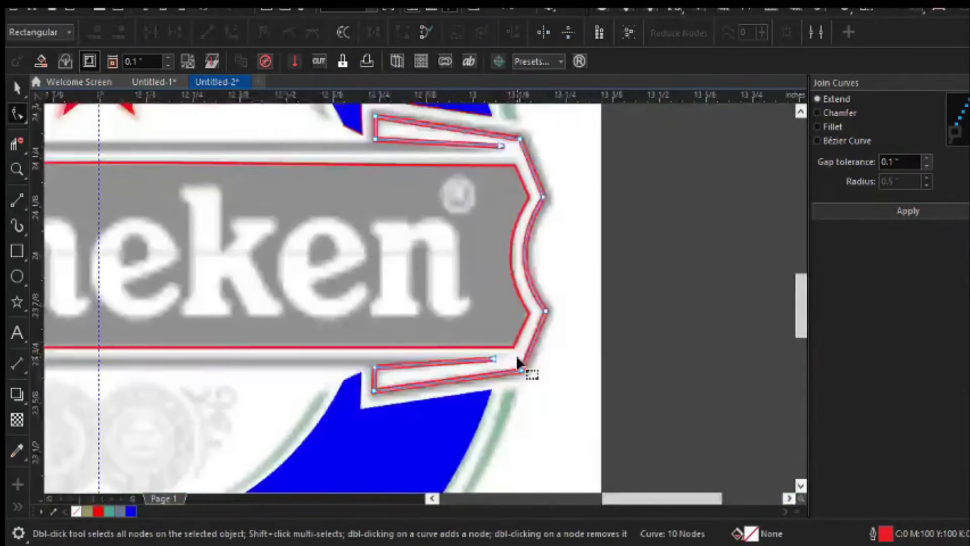
{"action": "scroll", "coordinate": [526, 372], "scroll_direction": "down", "scroll_amount": 2}
{"action": "scroll", "coordinate": [548, 371], "scroll_direction": "up", "scroll_amount": 5}
{"action": "scroll", "coordinate": [531, 353], "scroll_direction": "down", "scroll_amount": 5}
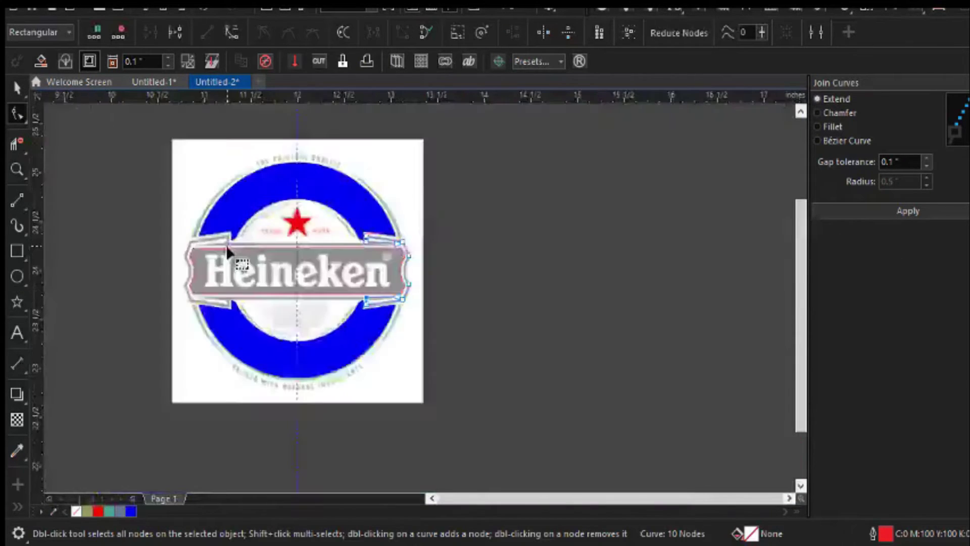
{"action": "scroll", "coordinate": [494, 227], "scroll_direction": "up", "scroll_amount": 4}
{"action": "left_click", "coordinate": [22, 118]}
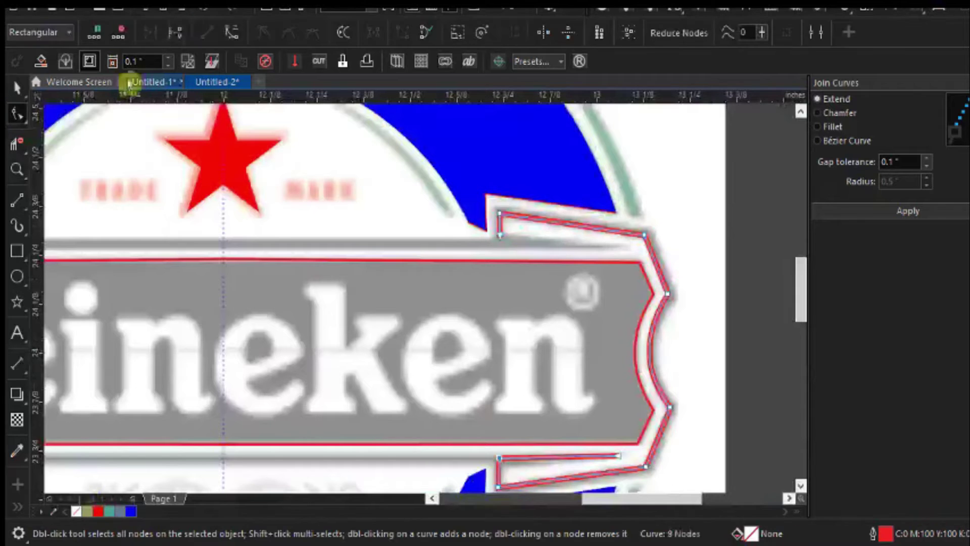
Delete the end node of the ribbon curve's lower fold to remove its inner slanted segment.
{"action": "scroll", "coordinate": [546, 450], "scroll_direction": "up", "scroll_amount": 3}
{"action": "left_click", "coordinate": [545, 451]}
{"action": "scroll", "coordinate": [546, 451], "scroll_direction": "down", "scroll_amount": 3}
{"action": "key", "text": "F10"}
{"action": "scroll", "coordinate": [485, 256], "scroll_direction": "up", "scroll_amount": 2}
{"action": "scroll", "coordinate": [494, 405], "scroll_direction": "down", "scroll_amount": 2}
{"action": "scroll", "coordinate": [494, 405], "scroll_direction": "up", "scroll_amount": 2}
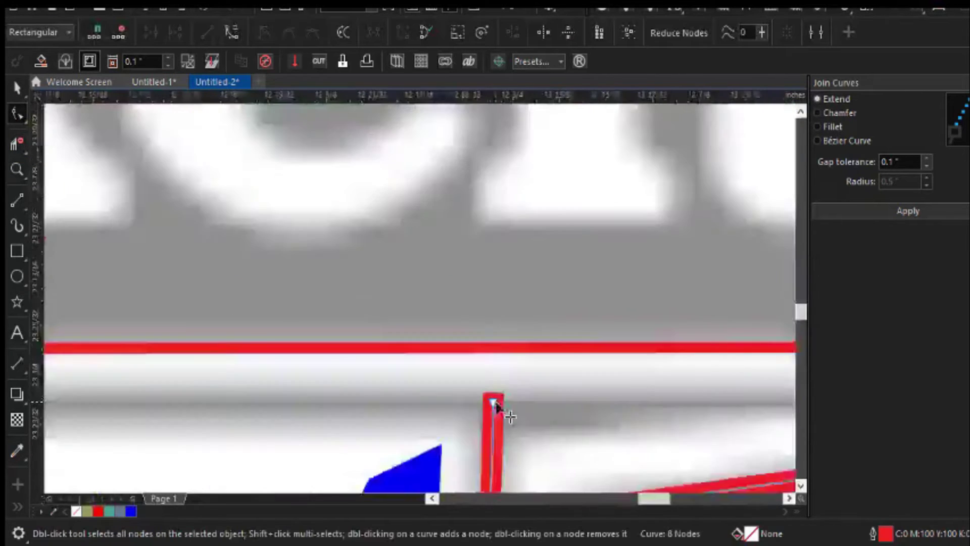
{"action": "scroll", "coordinate": [424, 429], "scroll_direction": "down", "scroll_amount": 4}
Draw a thin tapered strip about 1.05 by 0.016 in above the banner, from the centre guideline to the right fold.
{"action": "left_click", "coordinate": [25, 207]}
{"action": "left_click", "coordinate": [76, 222]}
{"action": "scroll", "coordinate": [336, 303], "scroll_direction": "up", "scroll_amount": 3}
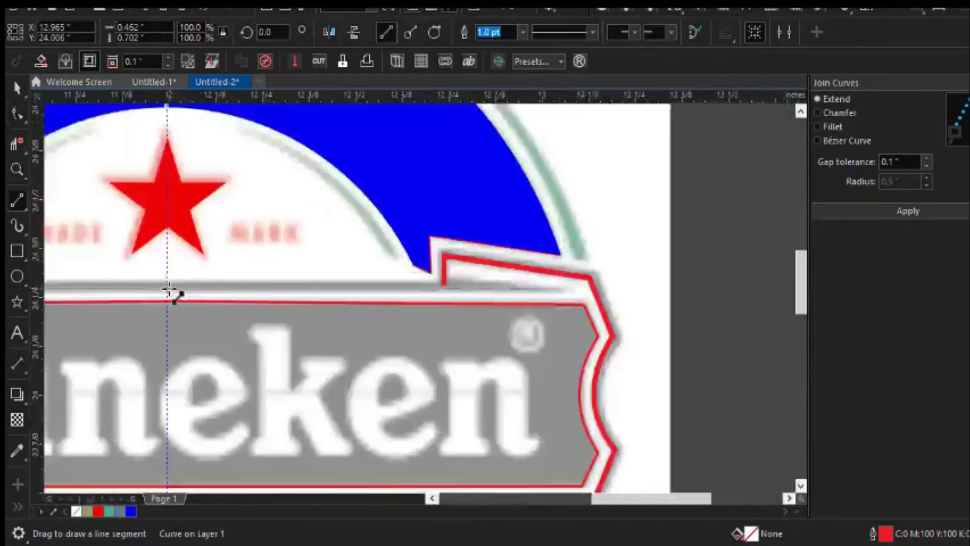
{"action": "scroll", "coordinate": [453, 285], "scroll_direction": "up", "scroll_amount": 1}
{"action": "left_click_drag", "start_coordinate": [453, 285], "coordinate": [174, 283]}
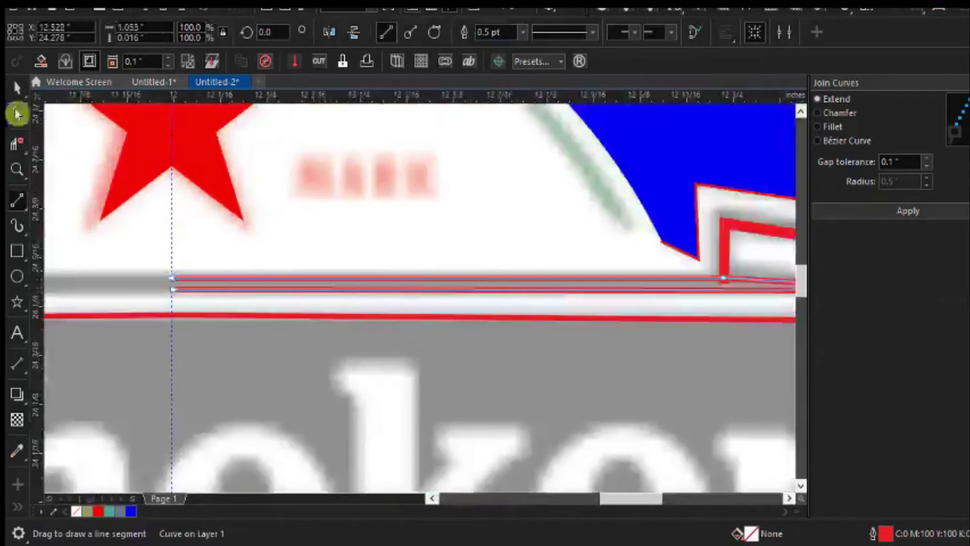
Line up the tapered strip's open end nodes with the vertical centre guideline and refine its pointed end.
{"action": "key", "text": "F10"}
{"action": "scroll", "coordinate": [173, 283], "scroll_direction": "up", "scroll_amount": 4}
{"action": "scroll", "coordinate": [262, 368], "scroll_direction": "up", "scroll_amount": 2}
{"action": "scroll", "coordinate": [313, 354], "scroll_direction": "up", "scroll_amount": 3}
{"action": "scroll", "coordinate": [329, 379], "scroll_direction": "down", "scroll_amount": 4}
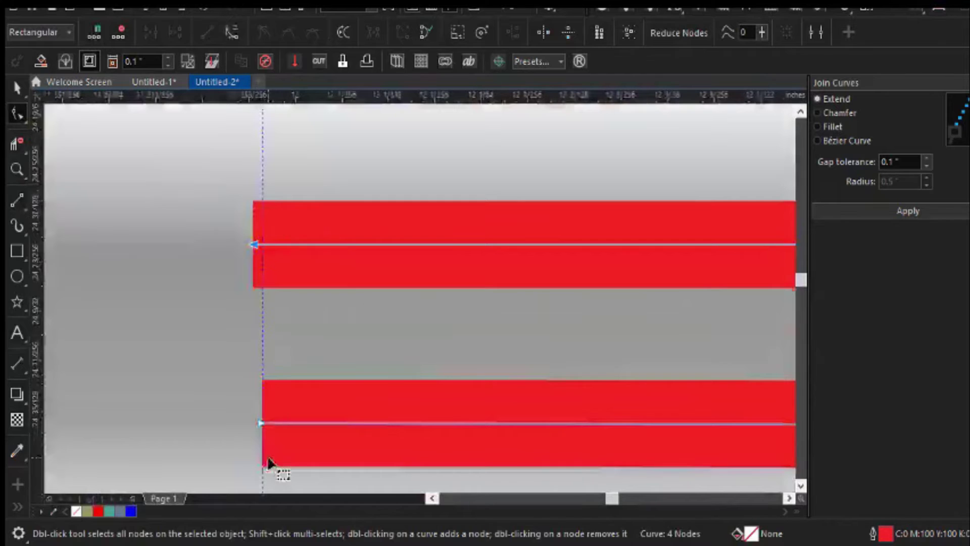
{"action": "scroll", "coordinate": [212, 351], "scroll_direction": "down", "scroll_amount": 2}
{"action": "scroll", "coordinate": [606, 364], "scroll_direction": "up", "scroll_amount": 5}
Adjust the corner style of the tapered strip's 0.5 pt outline with the Outline Pen.
{"action": "mouse_move", "coordinate": [561, 545]}
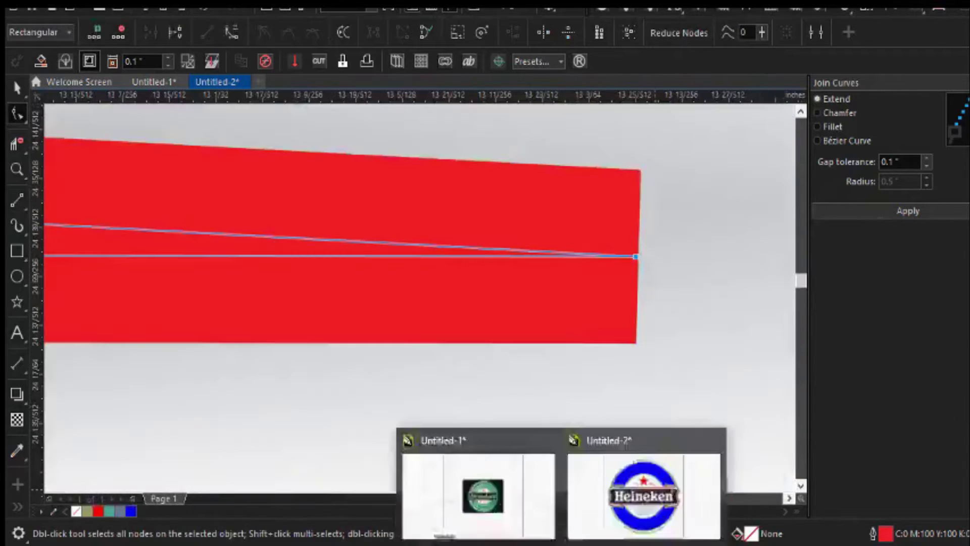
{"action": "double_click", "coordinate": [870, 529]}
{"action": "left_click", "coordinate": [167, 282]}
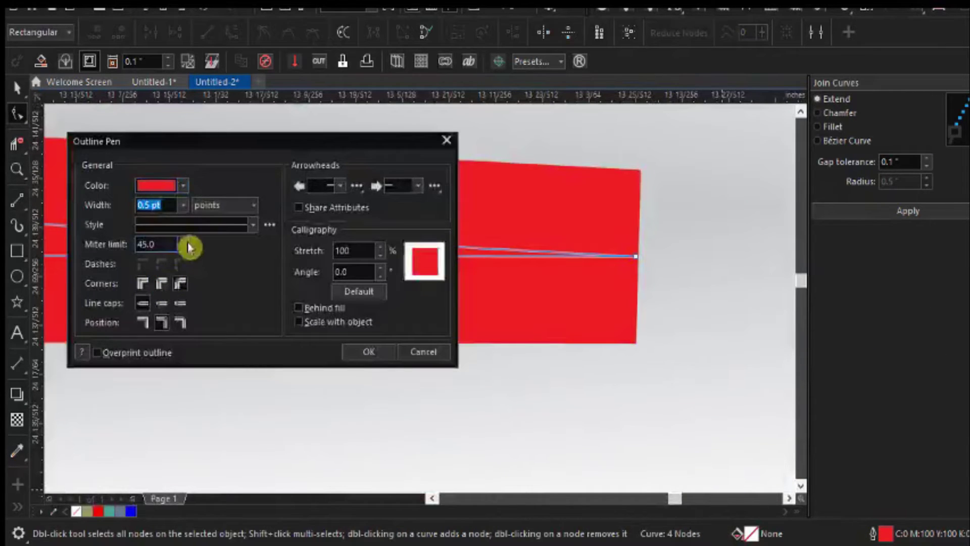
{"action": "left_click_drag", "start_coordinate": [183, 249], "coordinate": [202, 295]}
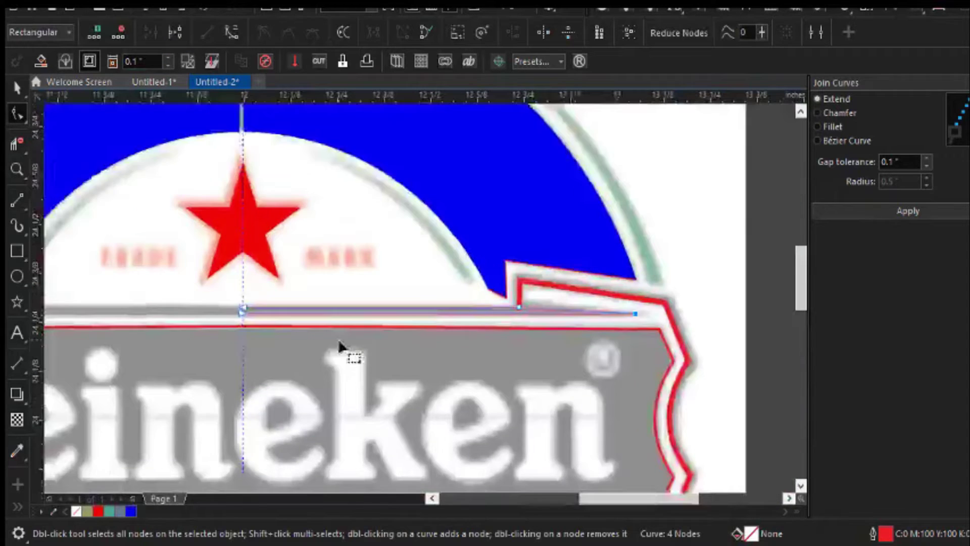
{"action": "scroll", "coordinate": [342, 354], "scroll_direction": "down", "scroll_amount": 1}
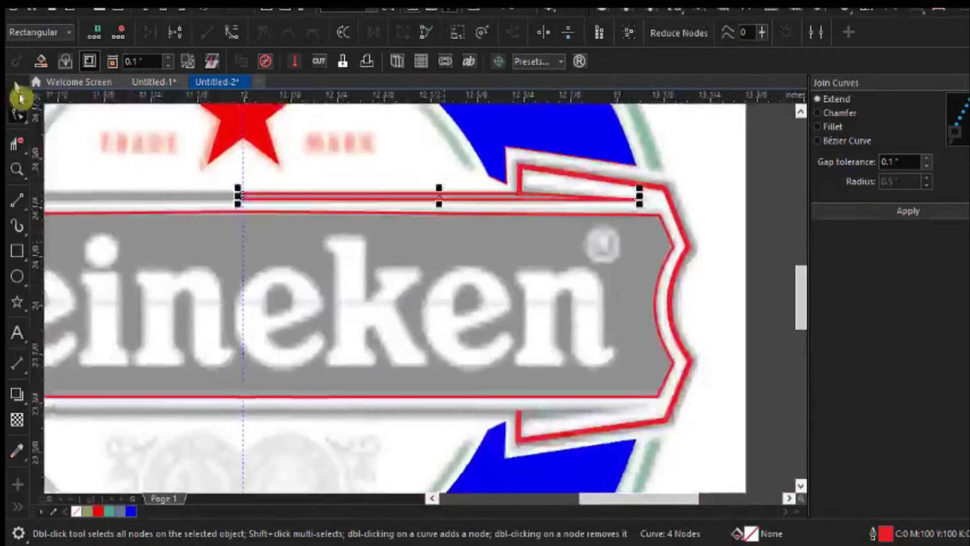
Place a copy of the tapered strip below the banner, rotated 180° and mirrored horizontally so it tapers toward the right fold.
{"action": "left_click", "coordinate": [17, 89]}
{"action": "scroll", "coordinate": [616, 418], "scroll_direction": "up", "scroll_amount": 3}
{"action": "scroll", "coordinate": [615, 418], "scroll_direction": "down", "scroll_amount": 2}
{"action": "scroll", "coordinate": [281, 238], "scroll_direction": "up", "scroll_amount": 2}
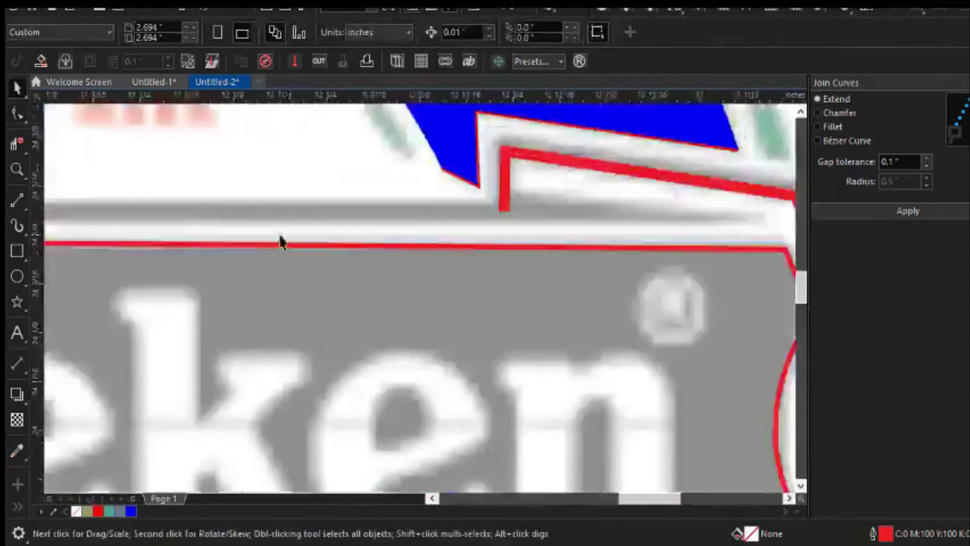
{"action": "scroll", "coordinate": [429, 260], "scroll_direction": "down", "scroll_amount": 3}
{"action": "scroll", "coordinate": [434, 452], "scroll_direction": "up", "scroll_amount": 3}
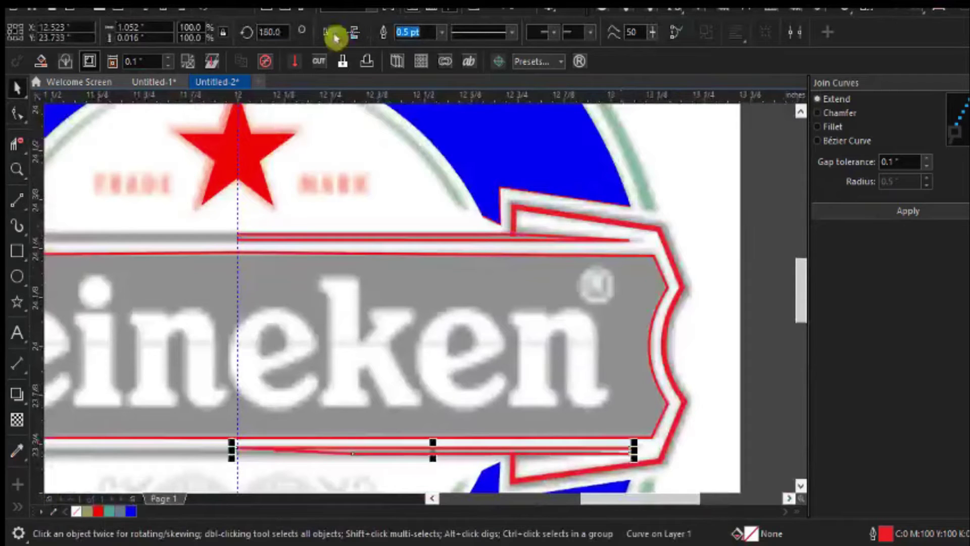
{"action": "scroll", "coordinate": [764, 432], "scroll_direction": "up", "scroll_amount": 2}
{"action": "left_click", "coordinate": [17, 114]}
{"action": "scroll", "coordinate": [710, 303], "scroll_direction": "down", "scroll_amount": 3}
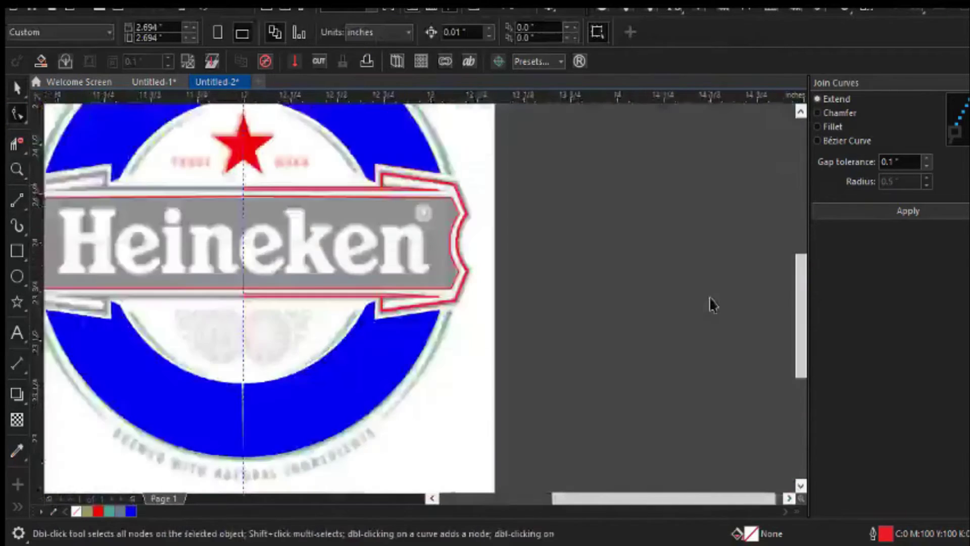
Mirror the upper and lower strips to the left half of the banner and combine all the strips into one curve.
{"action": "key", "text": "space"}
{"action": "left_click", "coordinate": [363, 412]}
{"action": "scroll", "coordinate": [717, 224], "scroll_direction": "down", "scroll_amount": 2}
{"action": "scroll", "coordinate": [470, 171], "scroll_direction": "up", "scroll_amount": 3}
{"action": "scroll", "coordinate": [403, 245], "scroll_direction": "down", "scroll_amount": 3}
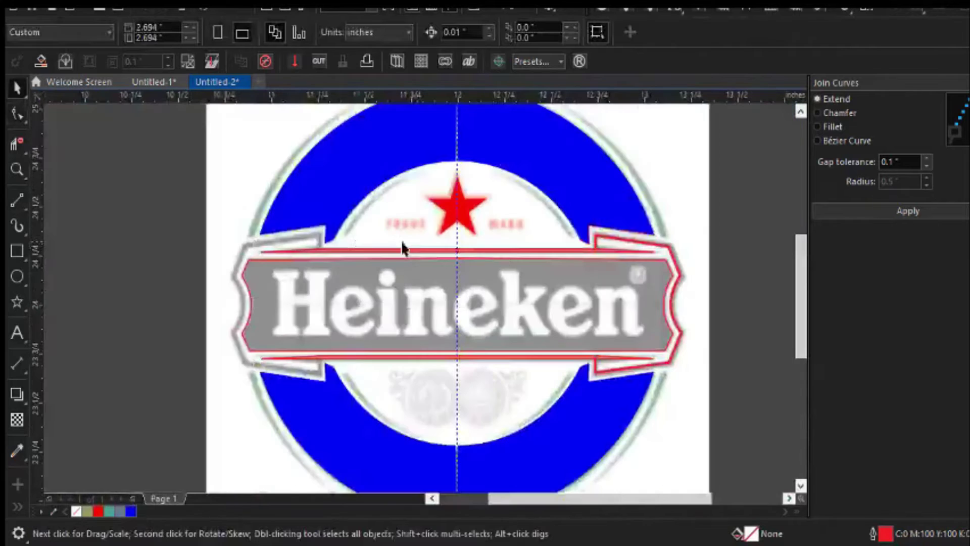
{"action": "left_click", "coordinate": [402, 244], "text": "shift"}
{"action": "key", "text": "ctrl+l"}
Join the strips' open end nodes at the centre guideline using Join Curves with Extend and a 0.1 in gap tolerance.
{"action": "scroll", "coordinate": [416, 232], "scroll_direction": "up", "scroll_amount": 4}
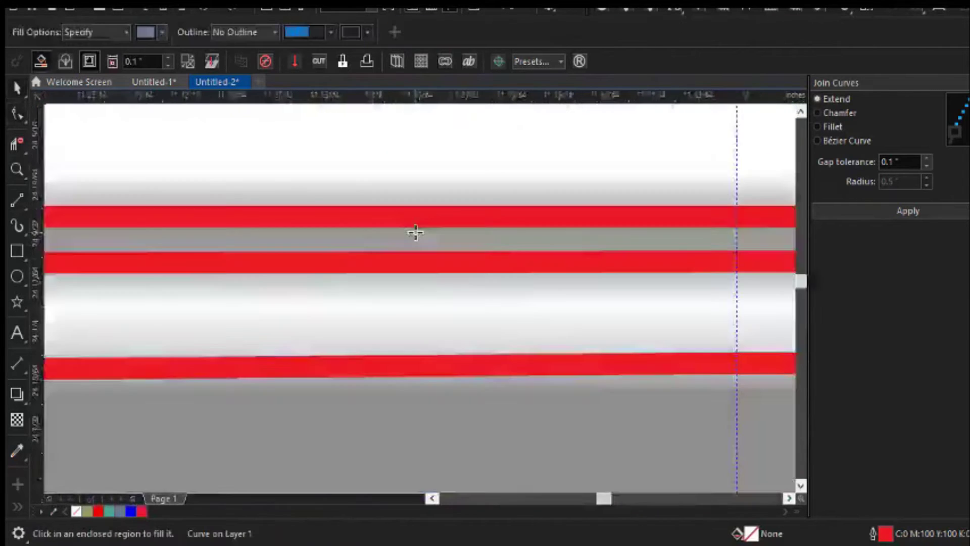
{"action": "scroll", "coordinate": [417, 217], "scroll_direction": "down", "scroll_amount": 2}
{"action": "scroll", "coordinate": [418, 204], "scroll_direction": "up", "scroll_amount": 2}
{"action": "key", "text": "F10"}
{"action": "scroll", "coordinate": [598, 257], "scroll_direction": "down", "scroll_amount": 2}
{"action": "scroll", "coordinate": [640, 222], "scroll_direction": "up", "scroll_amount": 2}
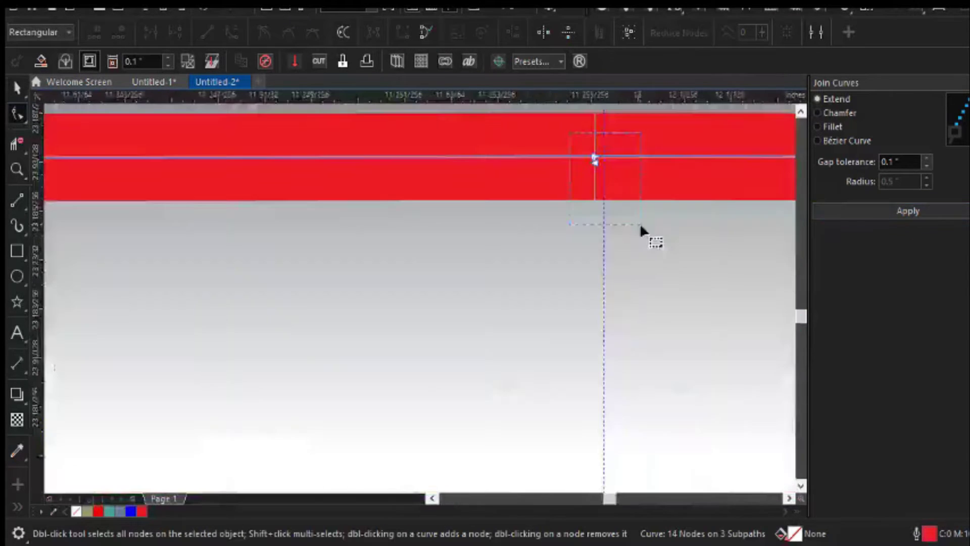
{"action": "scroll", "coordinate": [640, 223], "scroll_direction": "down", "scroll_amount": 2}
{"action": "left_click", "coordinate": [862, 212]}
Fill the joined strips with red (#FF0000) and remove their outline.
{"action": "scroll", "coordinate": [625, 221], "scroll_direction": "up", "scroll_amount": 2}
{"action": "key", "text": "space"}
{"action": "scroll", "coordinate": [626, 220], "scroll_direction": "down", "scroll_amount": 5}
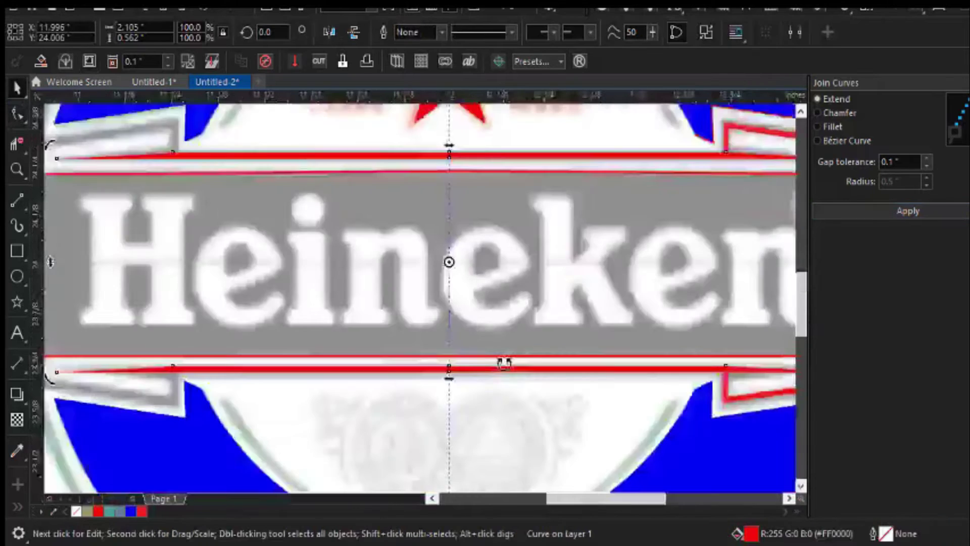
{"action": "scroll", "coordinate": [657, 242], "scroll_direction": "up", "scroll_amount": 3}
{"action": "scroll", "coordinate": [704, 266], "scroll_direction": "down", "scroll_amount": 3}
Mirror a copy of the right ribbon curve onto the banner's left end, over the matching folds.
{"action": "key", "text": "Escape"}
{"action": "left_click", "coordinate": [597, 360]}
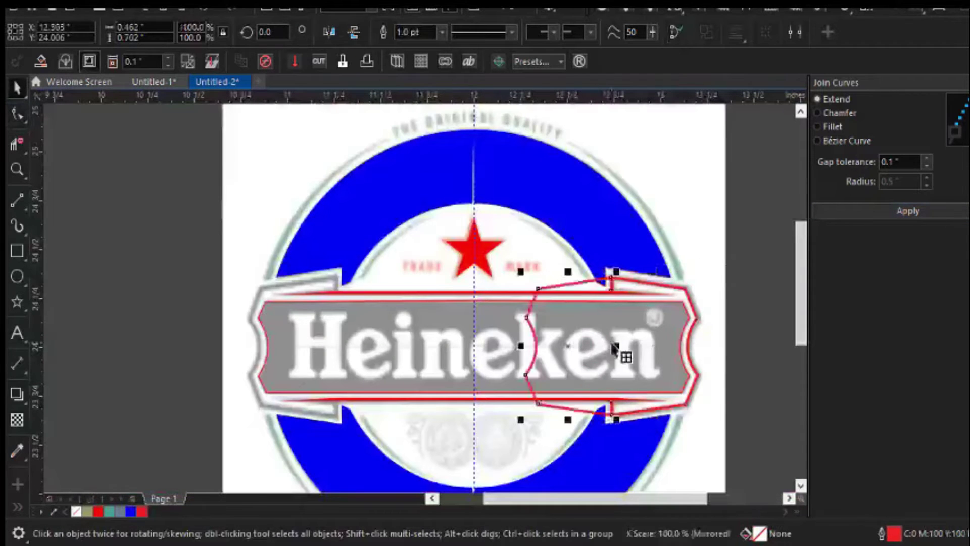
{"action": "scroll", "coordinate": [296, 374], "scroll_direction": "down", "scroll_amount": 3}
{"action": "key", "text": "F8"}
{"action": "scroll", "coordinate": [303, 287], "scroll_direction": "up", "scroll_amount": 3}
{"action": "left_click", "coordinate": [25, 214]}
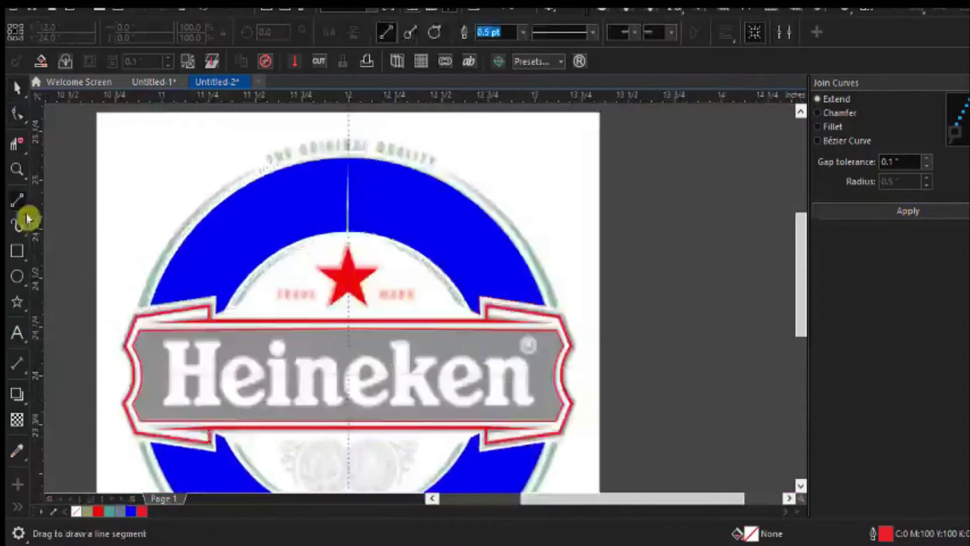
Trace the green accent outside the ring's upper-right edge with two 3-point curves and close its lower end with a short line.
{"action": "left_click", "coordinate": [97, 328]}
{"action": "scroll", "coordinate": [509, 210], "scroll_direction": "up", "scroll_amount": 3}
{"action": "scroll", "coordinate": [438, 213], "scroll_direction": "down", "scroll_amount": 3}
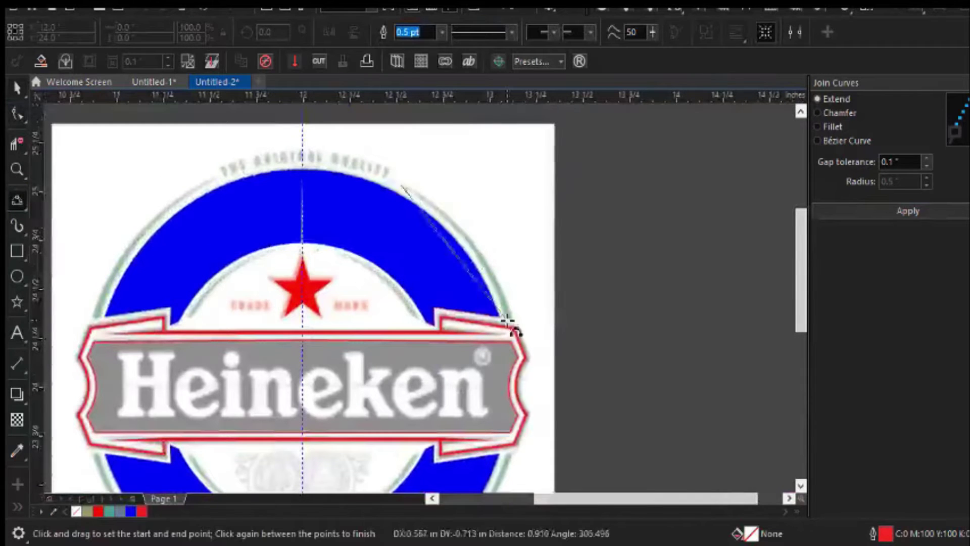
{"action": "left_click_drag", "start_coordinate": [508, 323], "coordinate": [507, 321]}
{"action": "left_click", "coordinate": [472, 234]}
{"action": "scroll", "coordinate": [508, 313], "scroll_direction": "up", "scroll_amount": 4}
{"action": "left_click", "coordinate": [21, 205]}
{"action": "left_click", "coordinate": [47, 219]}
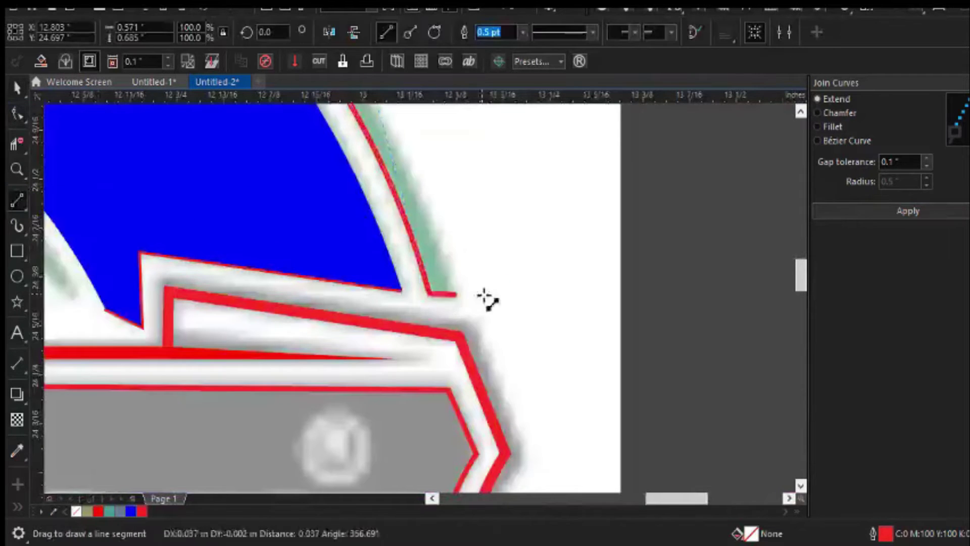
{"action": "scroll", "coordinate": [486, 299], "scroll_direction": "down", "scroll_amount": 4}
Reshape the traced outer accent's curves to match the reference, then fill it green (C:100 M:0 Y:100 K:0) without an outline.
{"action": "left_click", "coordinate": [19, 120]}
{"action": "scroll", "coordinate": [472, 225], "scroll_direction": "up", "scroll_amount": 3}
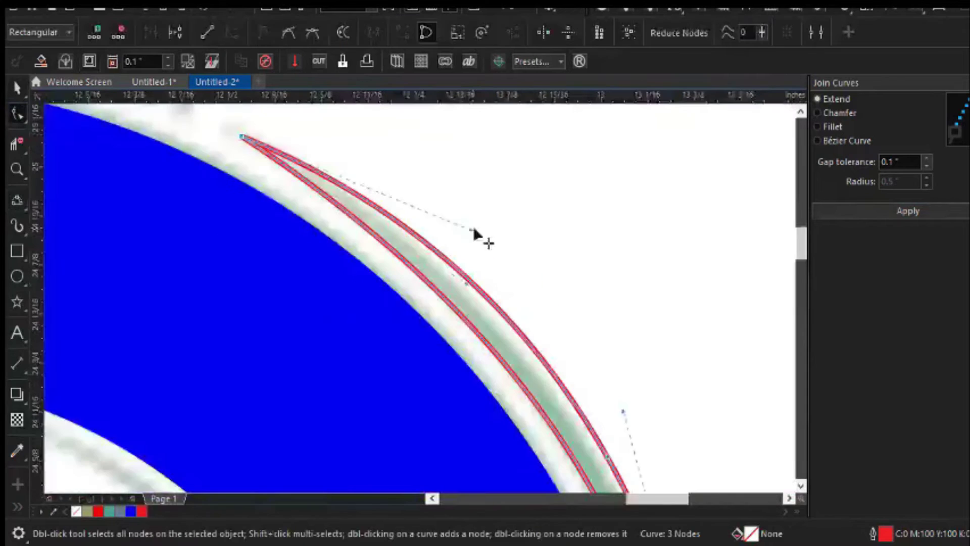
{"action": "scroll", "coordinate": [614, 371], "scroll_direction": "down", "scroll_amount": 2}
{"action": "key", "text": "space"}
{"action": "scroll", "coordinate": [738, 223], "scroll_direction": "down", "scroll_amount": 3}
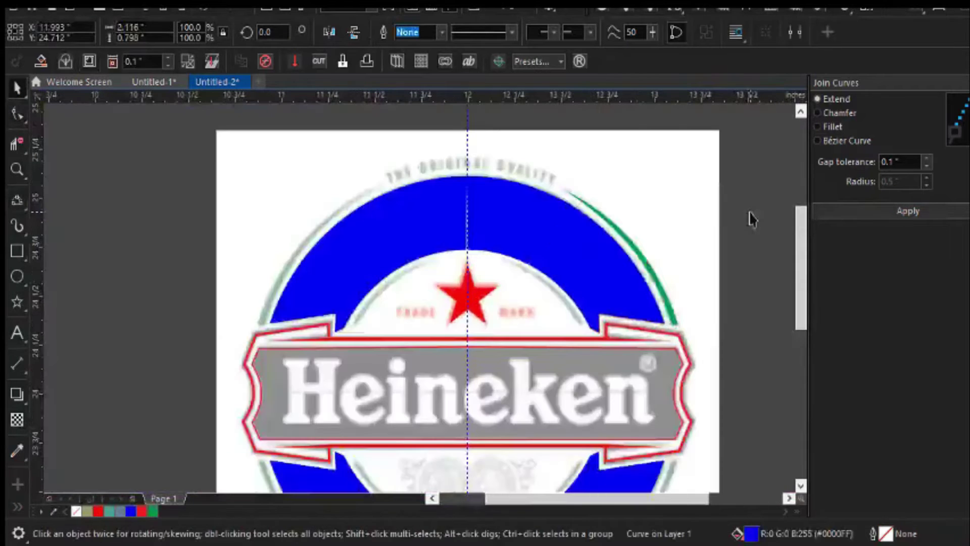
Mirror a copy of the green outer accent vertically onto the ring's lower-right edge.
{"action": "scroll", "coordinate": [728, 373], "scroll_direction": "down", "scroll_amount": 2}
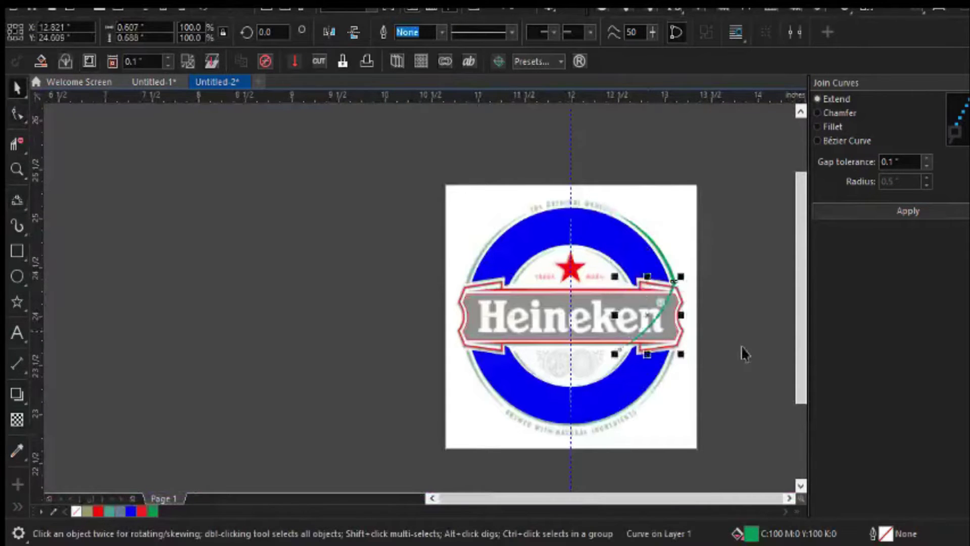
{"action": "scroll", "coordinate": [681, 333], "scroll_direction": "up", "scroll_amount": 4}
{"action": "scroll", "coordinate": [666, 348], "scroll_direction": "down", "scroll_amount": 4}
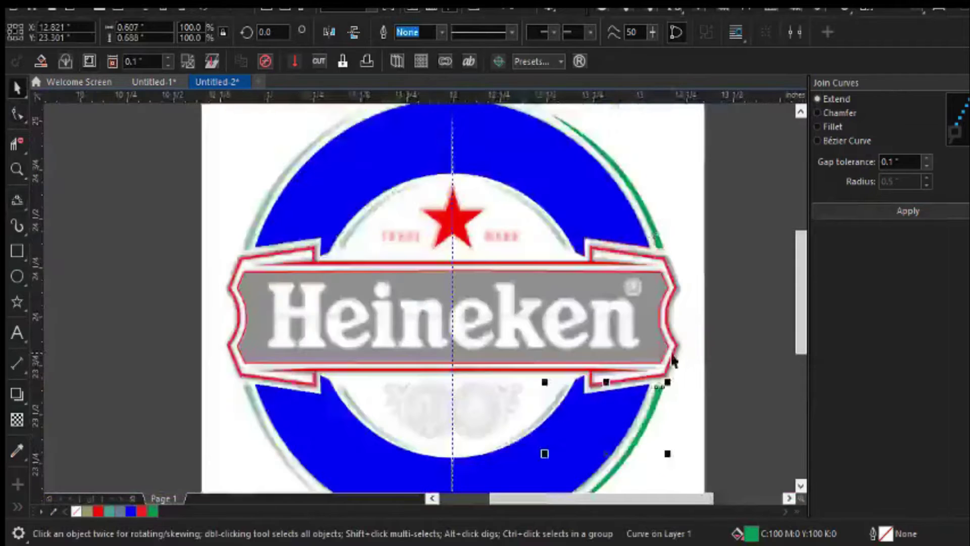
Group the upper and lower right accents and mirror a copy of the group onto the ring's left edge.
{"action": "left_click", "coordinate": [684, 174], "text": "shift"}
{"action": "key", "text": "ctrl+g"}
{"action": "scroll", "coordinate": [713, 265], "scroll_direction": "down", "scroll_amount": 2}
{"action": "left_click_drag", "start_coordinate": [715, 264], "coordinate": [657, 273]}
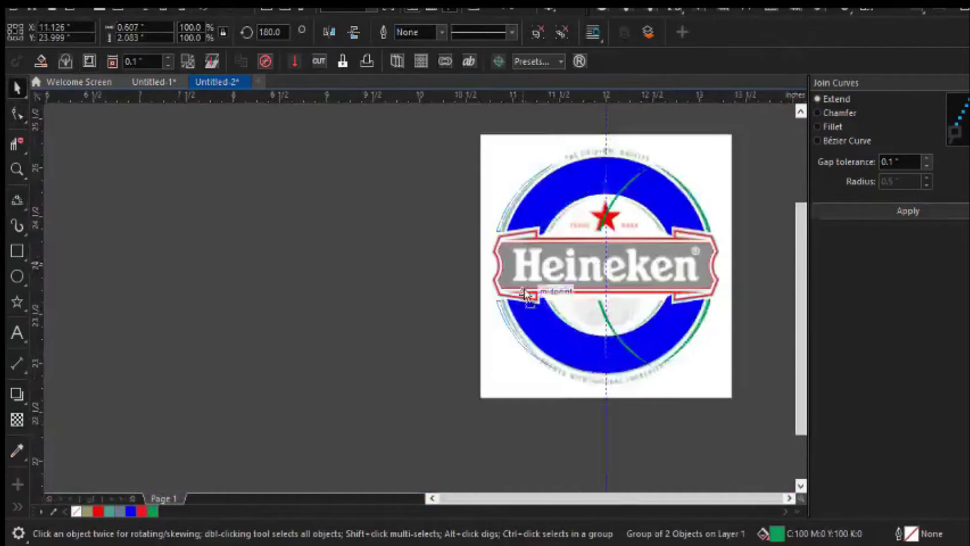
{"action": "left_click_drag", "start_coordinate": [525, 294], "coordinate": [552, 184]}
{"action": "scroll", "coordinate": [552, 184], "scroll_direction": "up", "scroll_amount": 4}
{"action": "scroll", "coordinate": [192, 234], "scroll_direction": "down", "scroll_amount": 2}
{"action": "scroll", "coordinate": [522, 201], "scroll_direction": "down", "scroll_amount": 2}
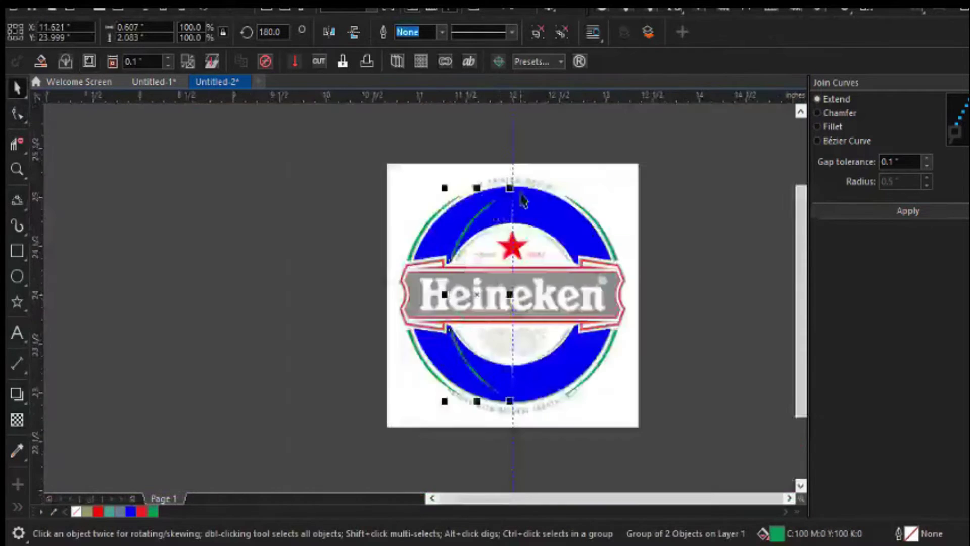
{"action": "scroll", "coordinate": [455, 357], "scroll_direction": "up", "scroll_amount": 4}
{"action": "scroll", "coordinate": [485, 349], "scroll_direction": "down", "scroll_amount": 2}
{"action": "scroll", "coordinate": [535, 264], "scroll_direction": "up", "scroll_amount": 2}
Trace the accent along the inner circle's upper-left edge with two 3-point curves and close its lower end with a short line.
{"action": "key", "text": "F5"}
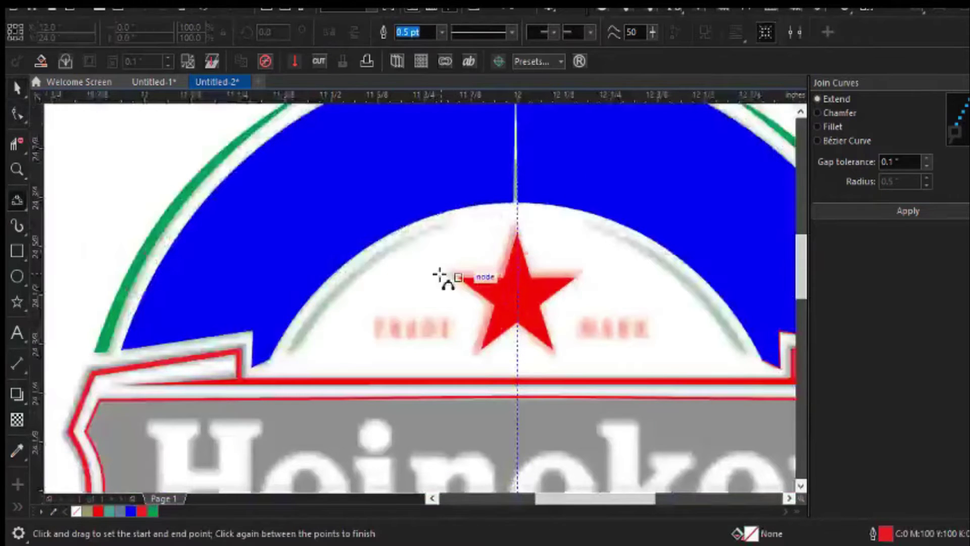
{"action": "scroll", "coordinate": [303, 351], "scroll_direction": "up", "scroll_amount": 2}
{"action": "left_click_drag", "start_coordinate": [275, 429], "coordinate": [626, 162]}
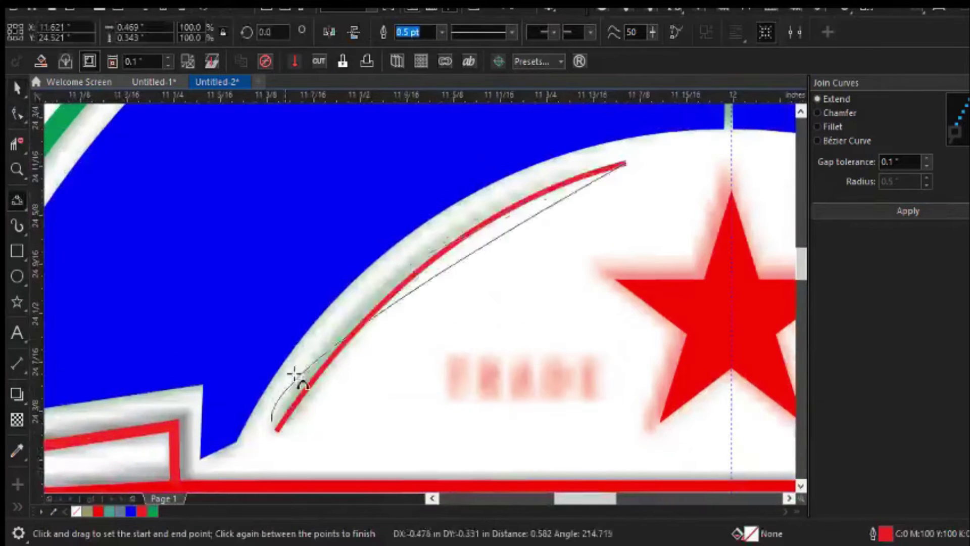
{"action": "left_click", "coordinate": [277, 413]}
{"action": "key", "text": "F10"}
{"action": "left_click_drag", "start_coordinate": [276, 433], "coordinate": [283, 429]}
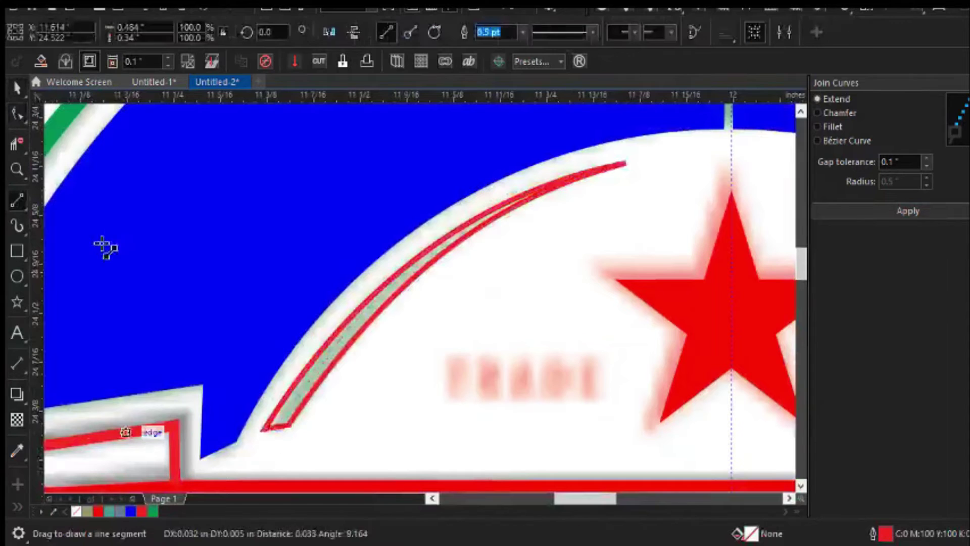
Fill the traced inner accent with bright green (#00FF00) and remove its outline.
{"action": "scroll", "coordinate": [285, 427], "scroll_direction": "up", "scroll_amount": 2}
{"action": "scroll", "coordinate": [303, 427], "scroll_direction": "down", "scroll_amount": 6}
{"action": "key", "text": "space"}
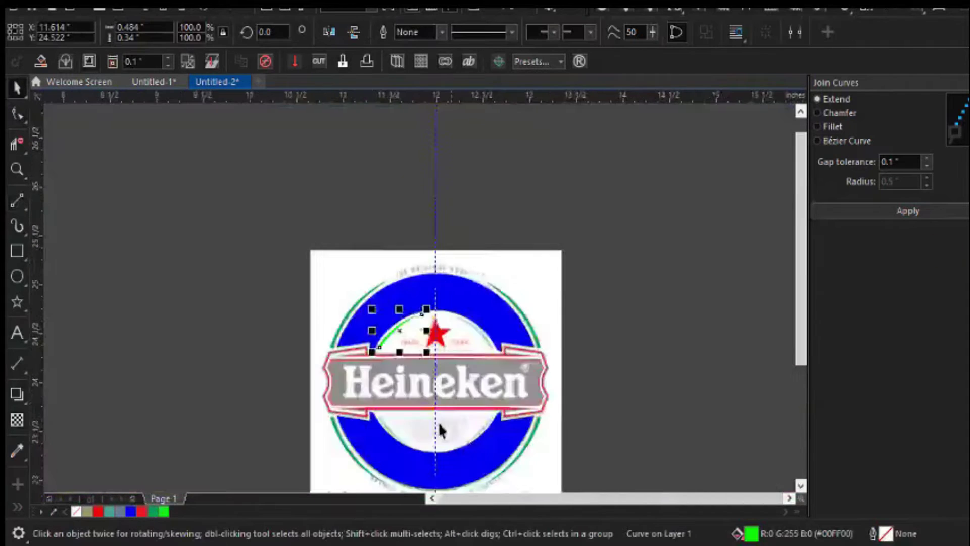
Mirror a copy of the bright green accent vertically and align it with the inner circle's lower-left edge.
{"action": "scroll", "coordinate": [371, 414], "scroll_direction": "up", "scroll_amount": 2}
{"action": "left_click", "coordinate": [371, 415]}
{"action": "scroll", "coordinate": [372, 414], "scroll_direction": "down", "scroll_amount": 2}
{"action": "scroll", "coordinate": [372, 412], "scroll_direction": "up", "scroll_amount": 4}
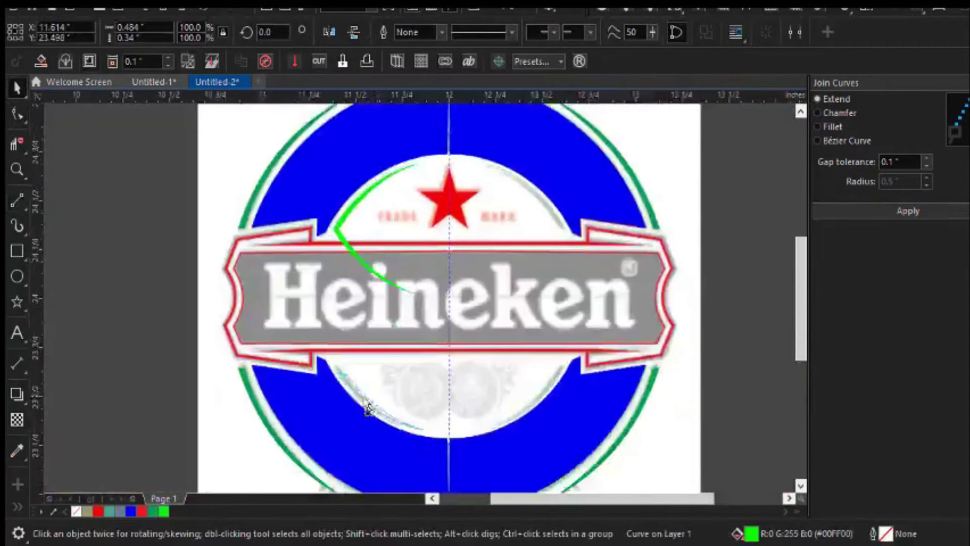
{"action": "scroll", "coordinate": [381, 411], "scroll_direction": "down", "scroll_amount": 2}
{"action": "scroll", "coordinate": [422, 424], "scroll_direction": "up", "scroll_amount": 2}
{"action": "scroll", "coordinate": [377, 400], "scroll_direction": "down", "scroll_amount": 2}
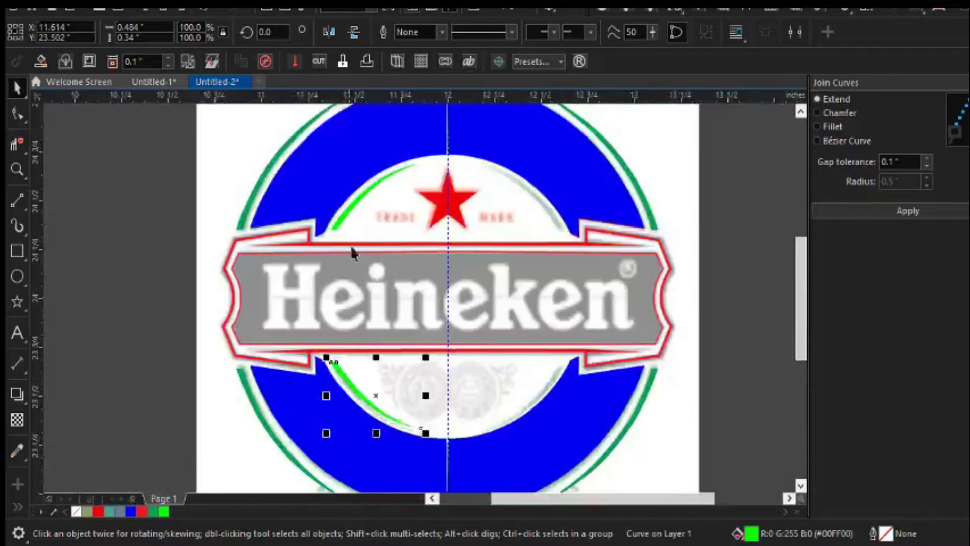
Mirror a copy of both left inner accents onto the inner circle's right side and group the copied pair.
{"action": "left_click", "coordinate": [356, 215], "text": "shift"}
{"action": "left_click_drag", "start_coordinate": [335, 298], "coordinate": [530, 303]}
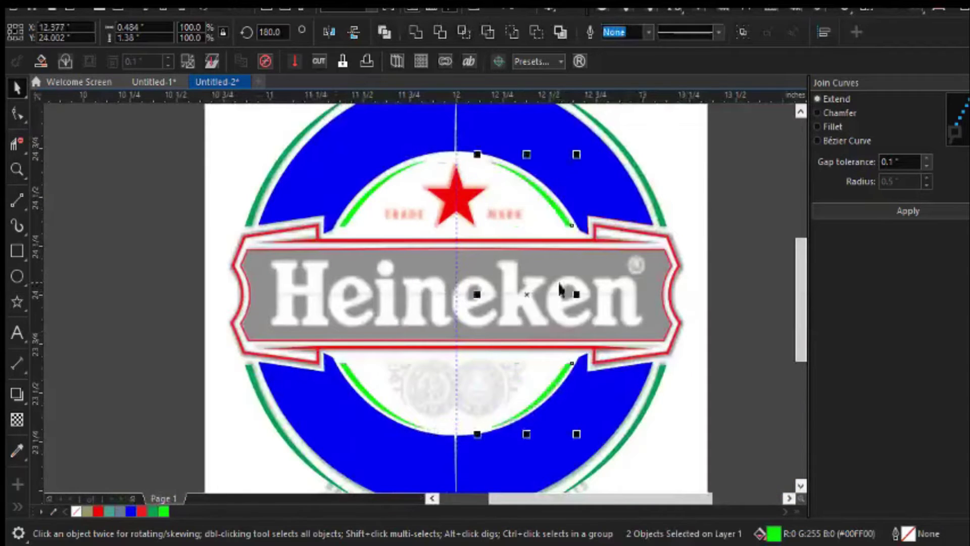
{"action": "key", "text": "ctrl+g"}
{"action": "left_click", "coordinate": [755, 182]}
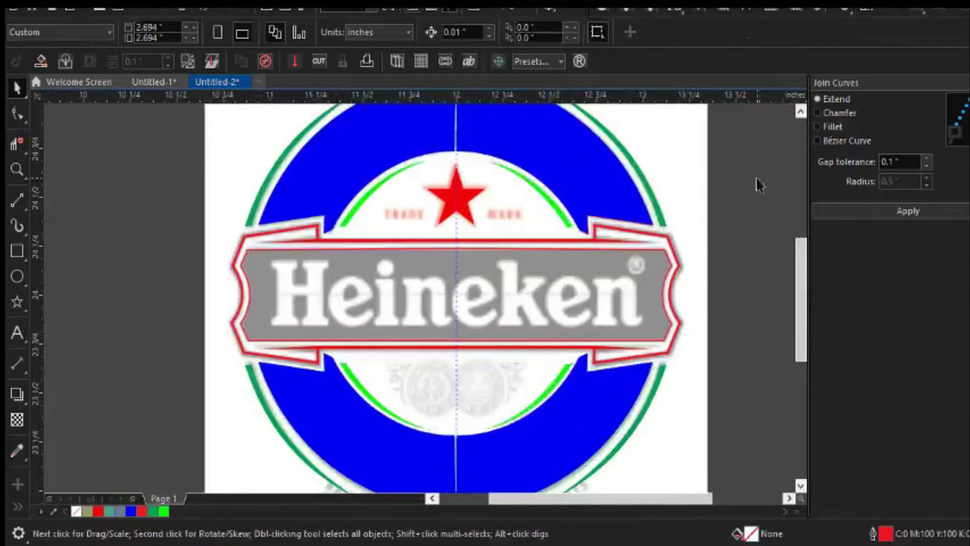
{"action": "scroll", "coordinate": [460, 210], "scroll_direction": "up", "scroll_amount": 2}
{"action": "scroll", "coordinate": [465, 187], "scroll_direction": "down", "scroll_amount": 2}
Add the artistic text "Heinakuh" beside the logo and set its font to Heineken.
{"action": "key", "text": "F8"}
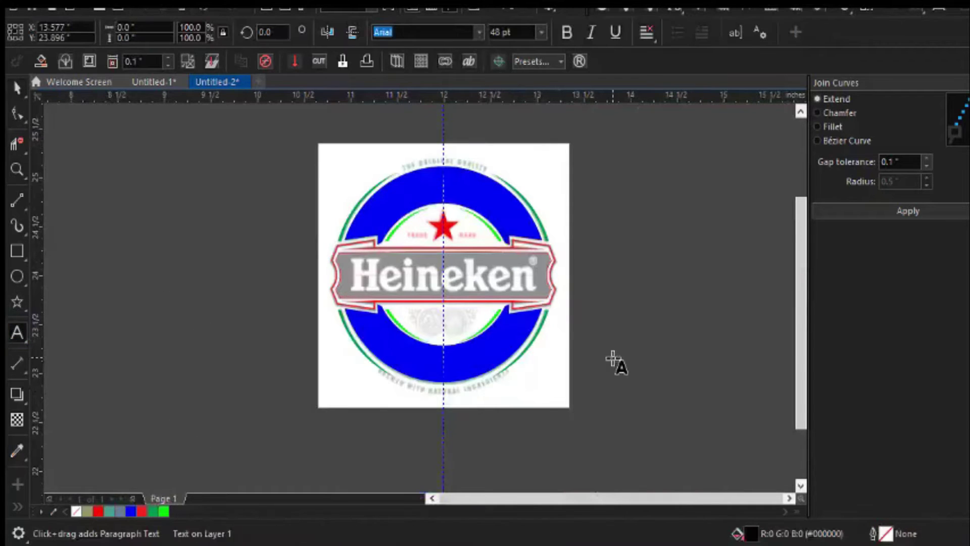
{"action": "type", "text": "nakuh"}
{"action": "key", "text": "ctrl+space"}
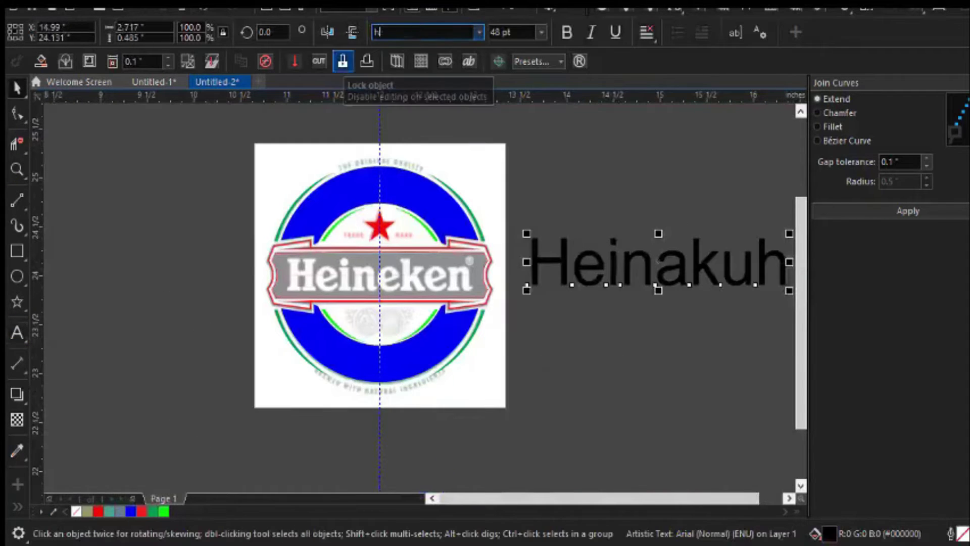
{"action": "type", "text": "Heineken"}
{"action": "key", "text": "Return"}
Scale the "Heinakuh" text to the reference wordmark's size and centre it on the grey banner.
{"action": "left_click_drag", "start_coordinate": [656, 263], "coordinate": [389, 275]}
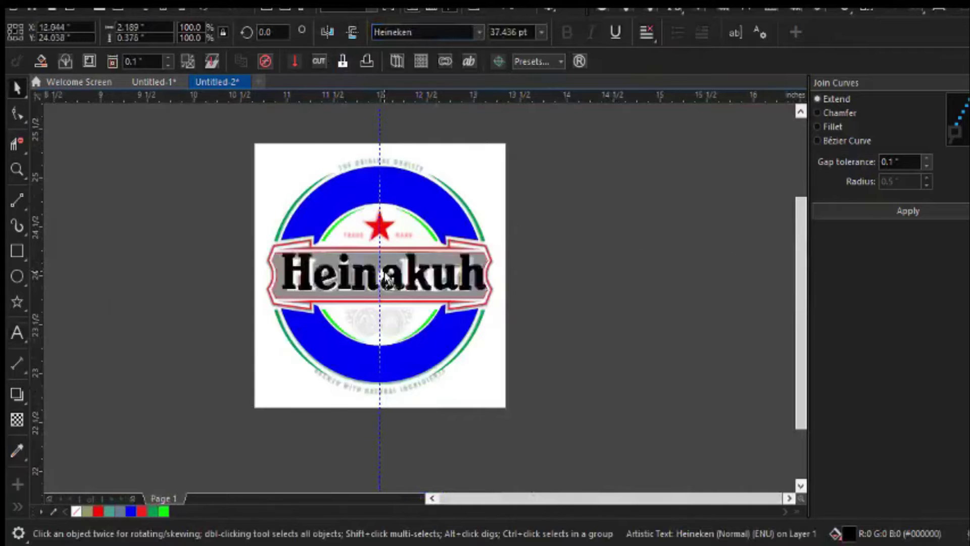
{"action": "scroll", "coordinate": [390, 275], "scroll_direction": "up", "scroll_amount": 2}
{"action": "left_click", "coordinate": [466, 256], "text": "shift"}
{"action": "left_click", "coordinate": [558, 243]}
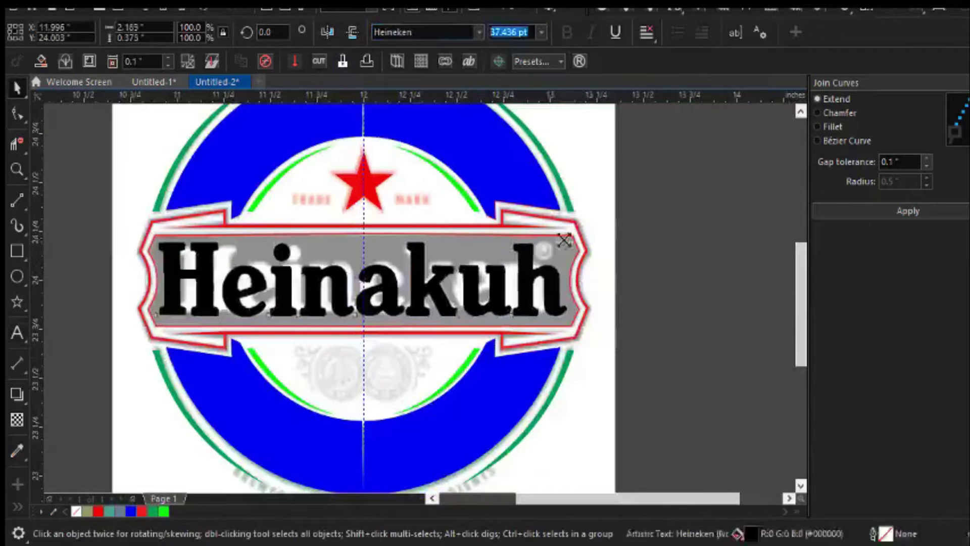
{"action": "left_click", "coordinate": [17, 113]}
{"action": "left_click_drag", "start_coordinate": [353, 273], "coordinate": [248, 251]}
{"action": "key", "text": "c"}
{"action": "left_click", "coordinate": [634, 263]}
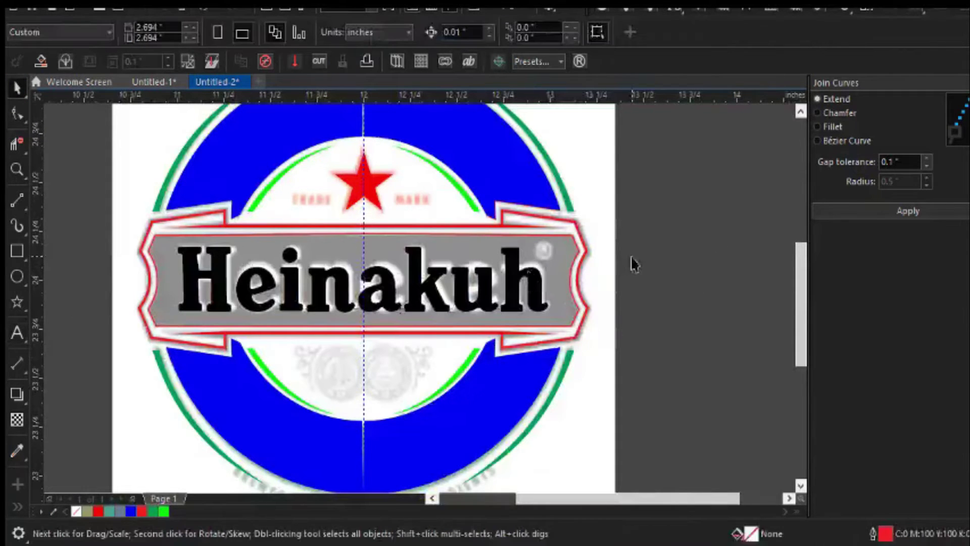
Open the Glyphs docker.
{"action": "left_click", "coordinate": [429, 241]}
{"action": "scroll", "coordinate": [430, 241], "scroll_direction": "up", "scroll_amount": 2}
{"action": "scroll", "coordinate": [430, 241], "scroll_direction": "down", "scroll_amount": 3}
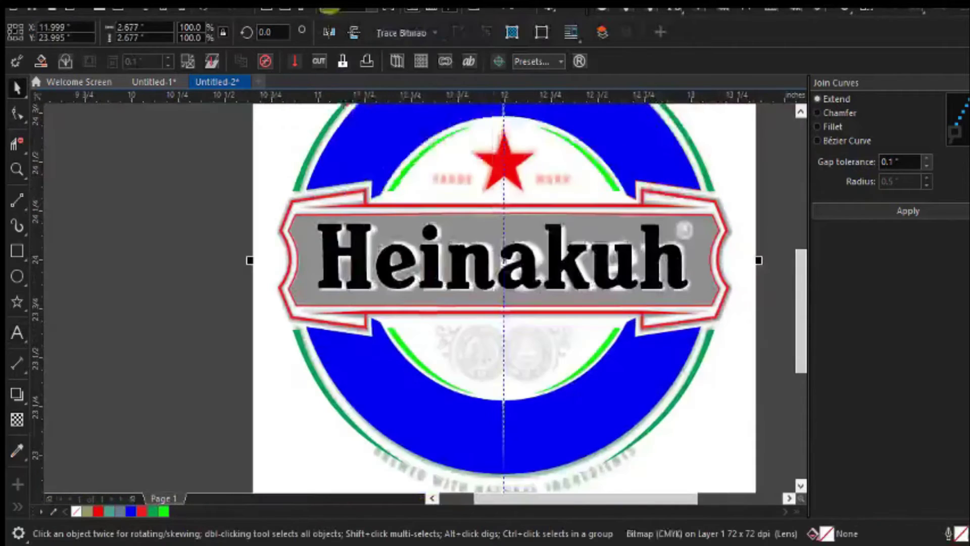
{"action": "key", "text": "alt+w"}
{"action": "left_click", "coordinate": [440, 218]}
{"action": "mouse_move", "coordinate": [439, 232]}
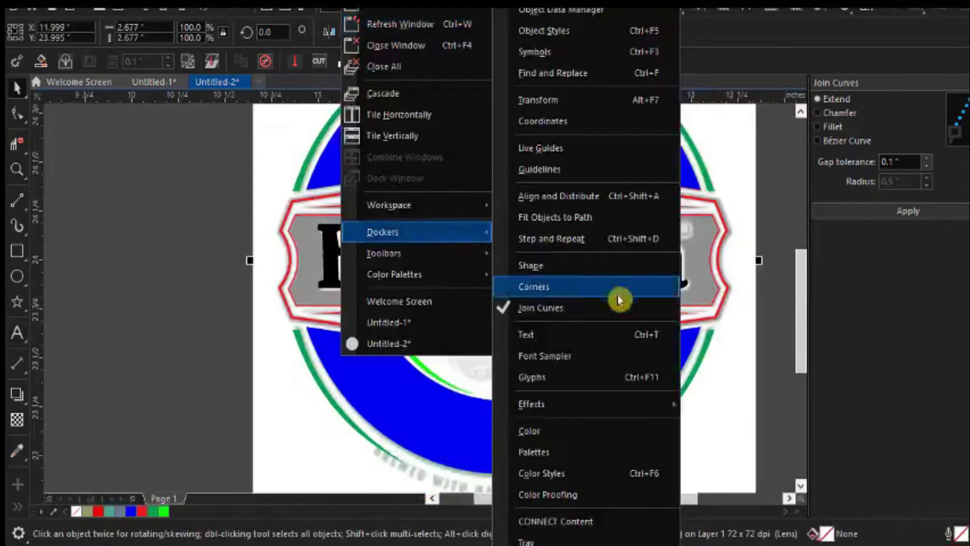
{"action": "left_click", "coordinate": [589, 377]}
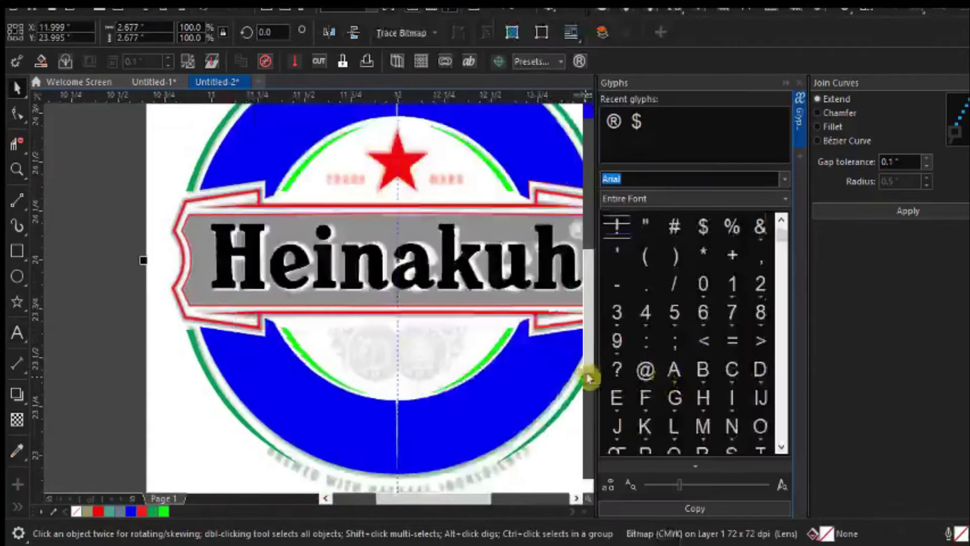
Place the Arial ® glyph above the end of "Heinakuh" and scale it to match the reference mark.
{"action": "scroll", "coordinate": [700, 350], "scroll_direction": "down", "scroll_amount": 5}
{"action": "left_click_drag", "start_coordinate": [731, 352], "coordinate": [475, 411]}
{"action": "scroll", "coordinate": [465, 399], "scroll_direction": "up", "scroll_amount": 3}
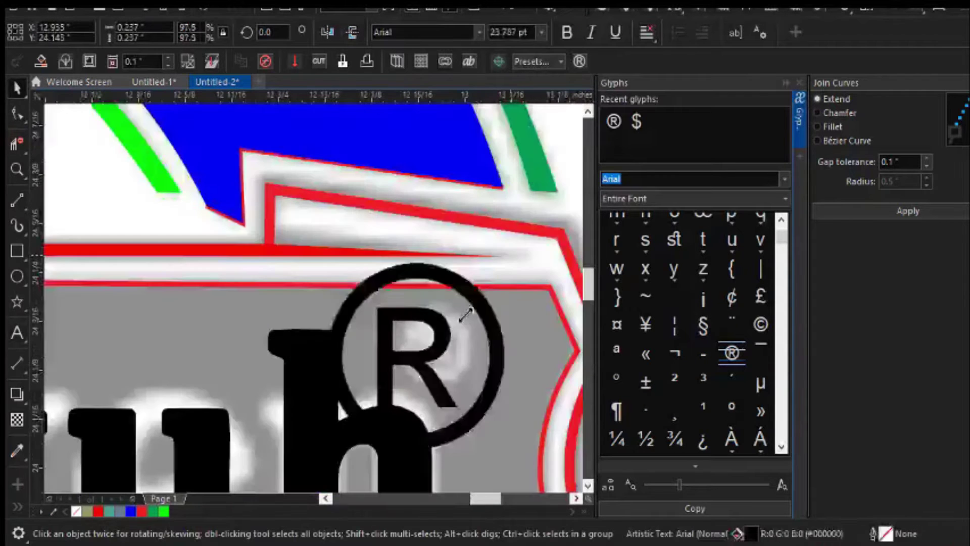
{"action": "key", "text": "ctrl+q"}
{"action": "key", "text": "ctrl+z"}
{"action": "scroll", "coordinate": [457, 195], "scroll_direction": "down", "scroll_amount": 5}
{"action": "left_click", "coordinate": [457, 195]}
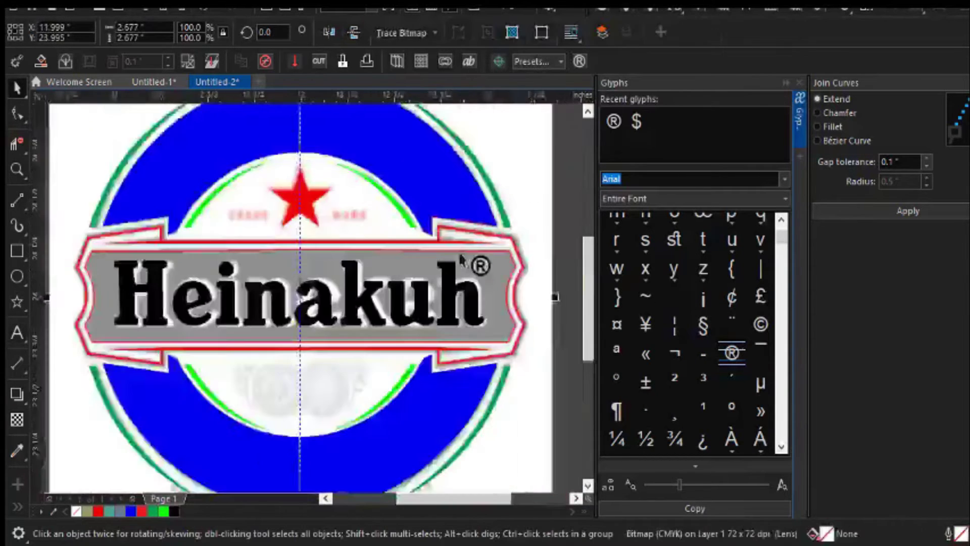
Draw a circle about 1.68 in across over the blue ring as a text path.
{"action": "key", "text": "Escape"}
{"action": "key", "text": "F7"}
{"action": "left_click_drag", "start_coordinate": [310, 198], "coordinate": [477, 372]}
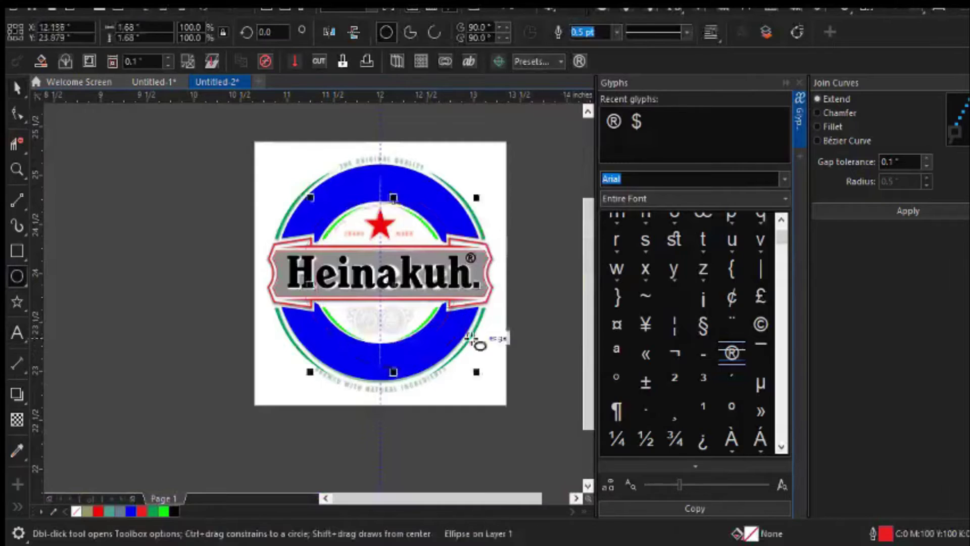
Add the artistic text "Heinakuh Dear" beside the logo and set its font to Heineken.
{"action": "key", "text": "F8"}
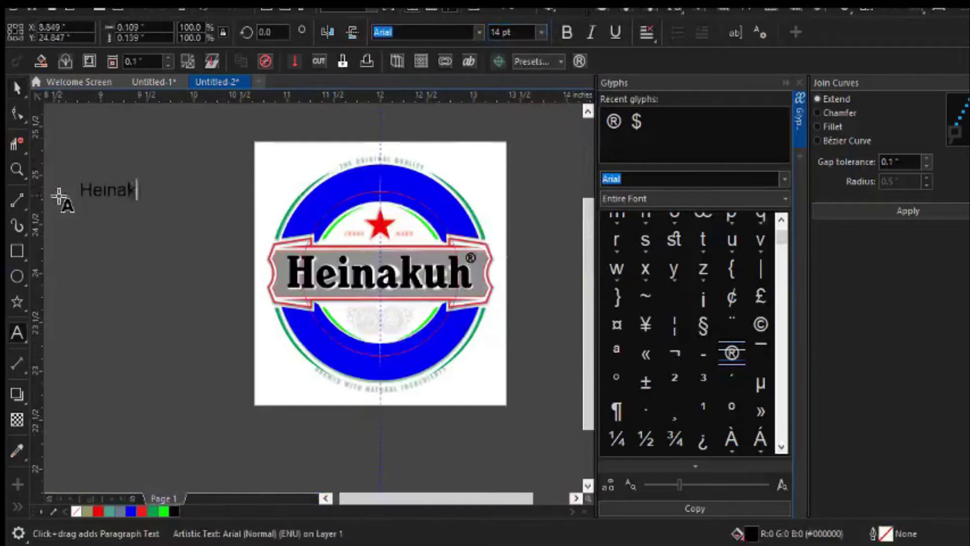
{"action": "type", "text": "Dear"}
{"action": "key", "text": "ctrl+space"}
{"action": "left_click", "coordinate": [402, 33]}
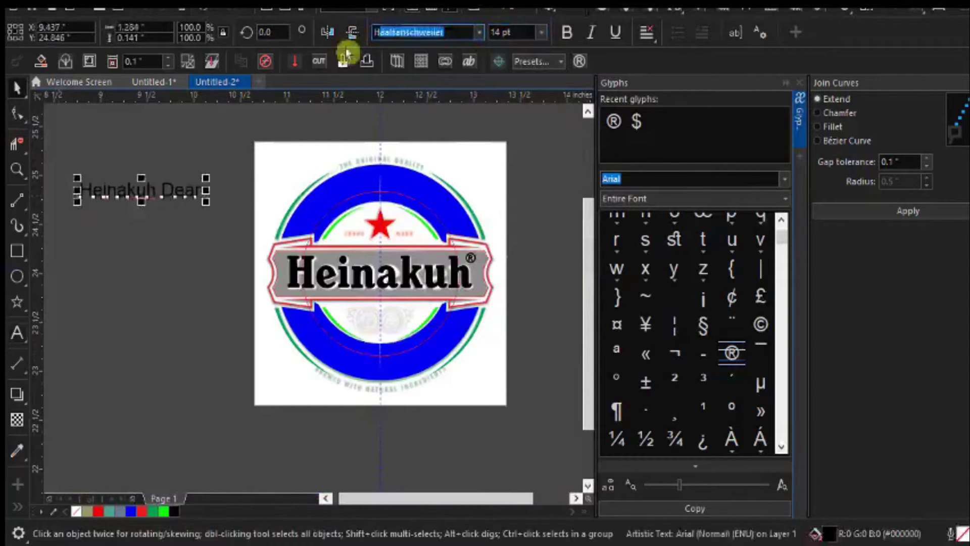
{"action": "type", "text": "Heineken"}
{"action": "key", "text": "Return"}
Enlarge "Heinakuh Dear" to about 20.19 pt and fit it along the top of the circle, centred within the blue ring.
{"action": "scroll", "coordinate": [425, 171], "scroll_direction": "up", "scroll_amount": 2}
{"action": "left_click_drag", "start_coordinate": [184, 202], "coordinate": [451, 143]}
{"action": "scroll", "coordinate": [377, 208], "scroll_direction": "down", "scroll_amount": 2}
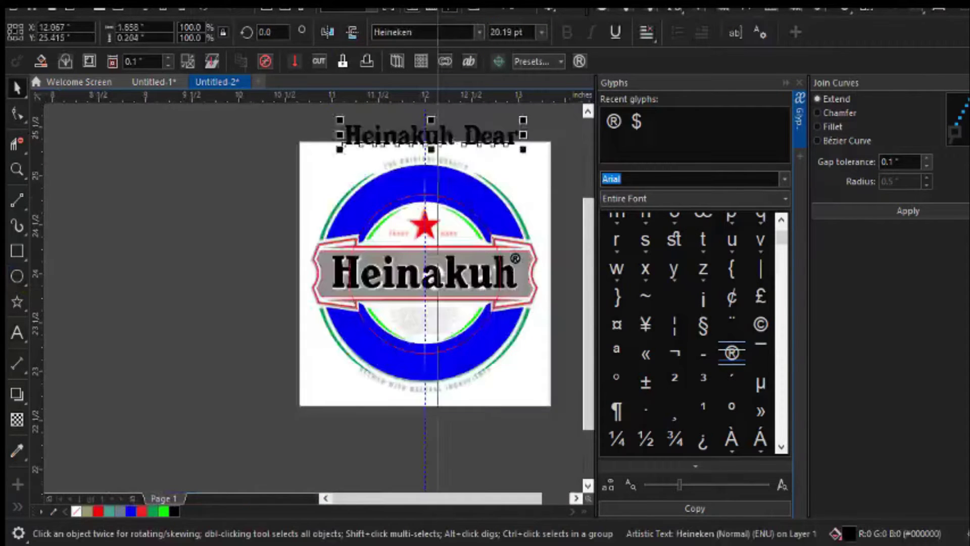
{"action": "left_click", "coordinate": [426, 195]}
{"action": "scroll", "coordinate": [512, 251], "scroll_direction": "up", "scroll_amount": 2}
{"action": "key", "text": "F10"}
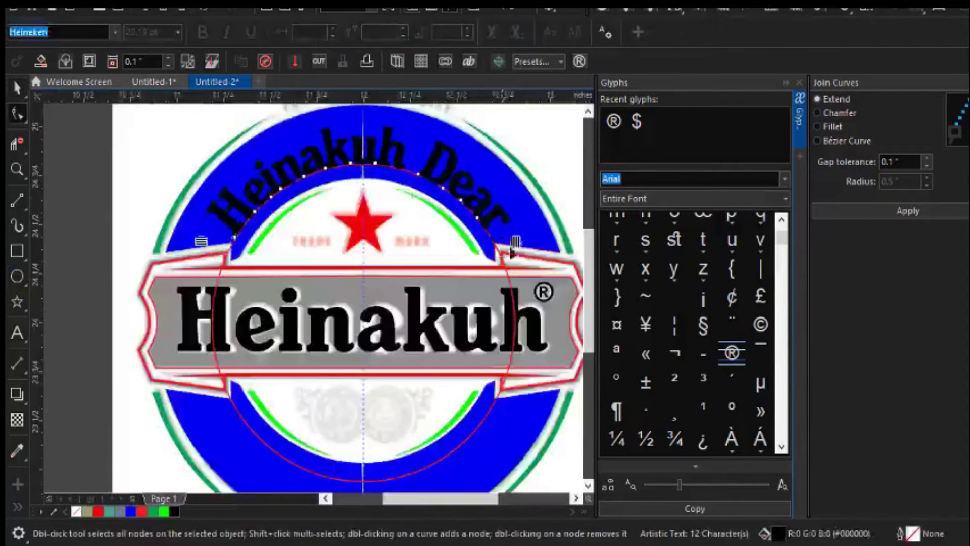
{"action": "key", "text": "space"}
{"action": "scroll", "coordinate": [278, 192], "scroll_direction": "down", "scroll_amount": 2}
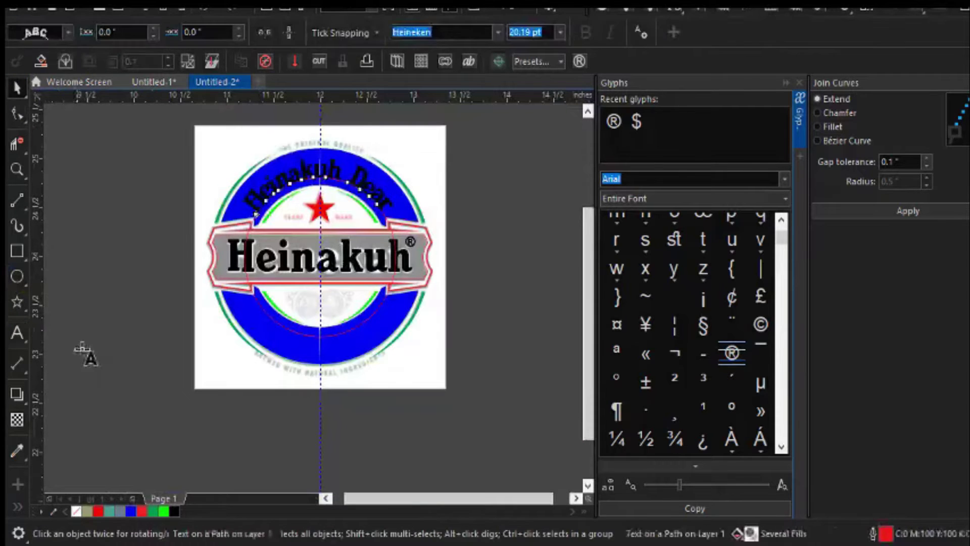
Add the artistic text "wala ng Beer" below the logo in the Heineken font at 18 pt.
{"action": "key", "text": "F8"}
{"action": "left_click", "coordinate": [140, 386]}
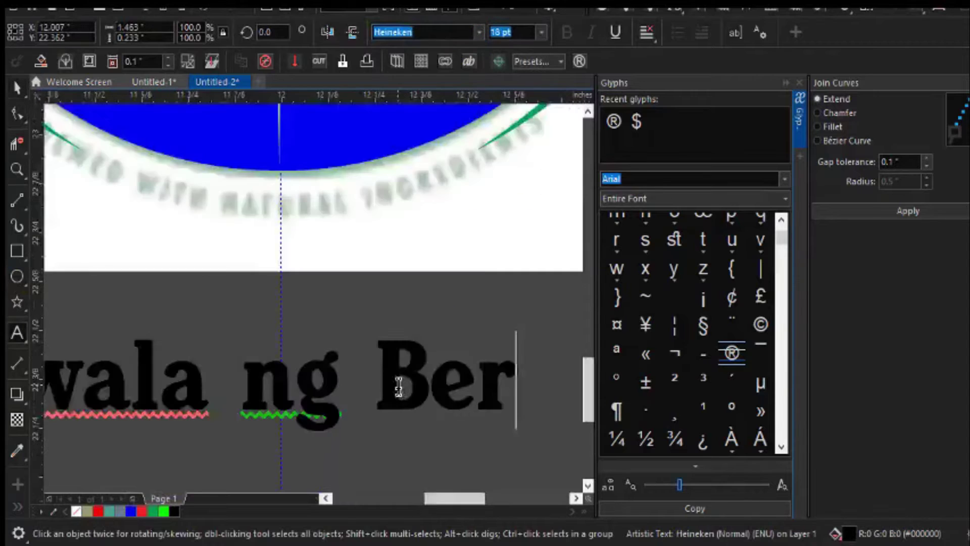
{"action": "scroll", "coordinate": [254, 302], "scroll_direction": "down", "scroll_amount": 3}
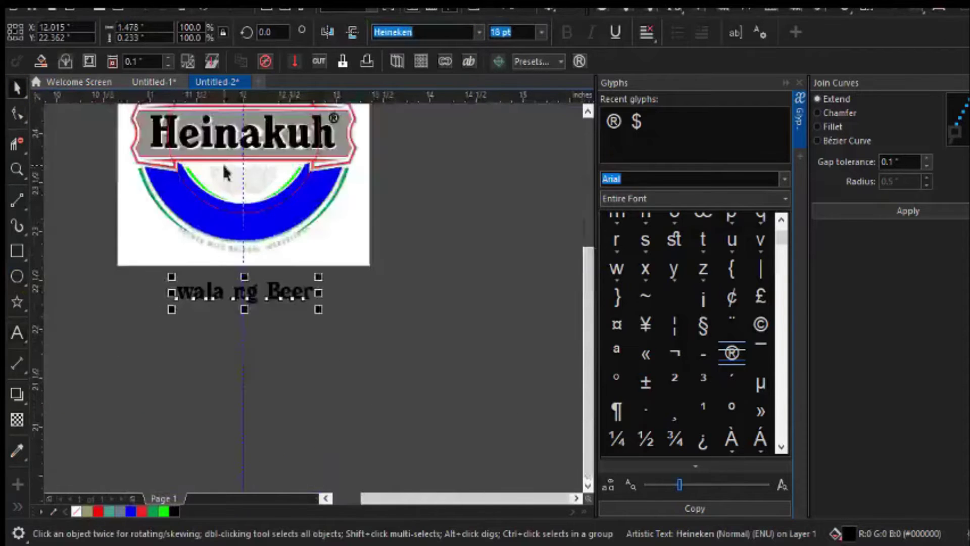
{"action": "scroll", "coordinate": [224, 173], "scroll_direction": "up", "scroll_amount": 2}
{"action": "scroll", "coordinate": [331, 332], "scroll_direction": "down", "scroll_amount": 2}
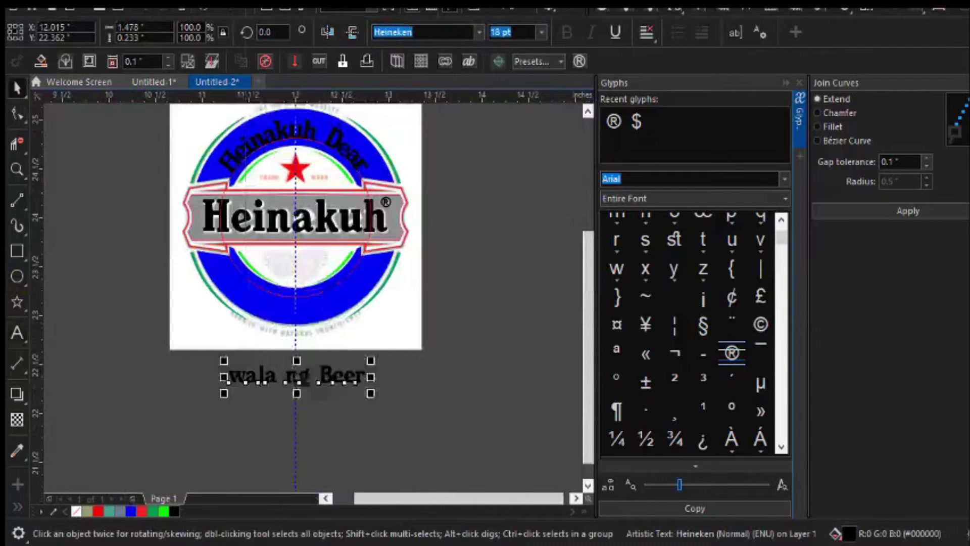
Fit "wala ng Beer" along the bottom of the circle and mirror it so it reads upright.
{"action": "left_click", "coordinate": [260, 4]}
{"action": "left_click", "coordinate": [329, 240]}
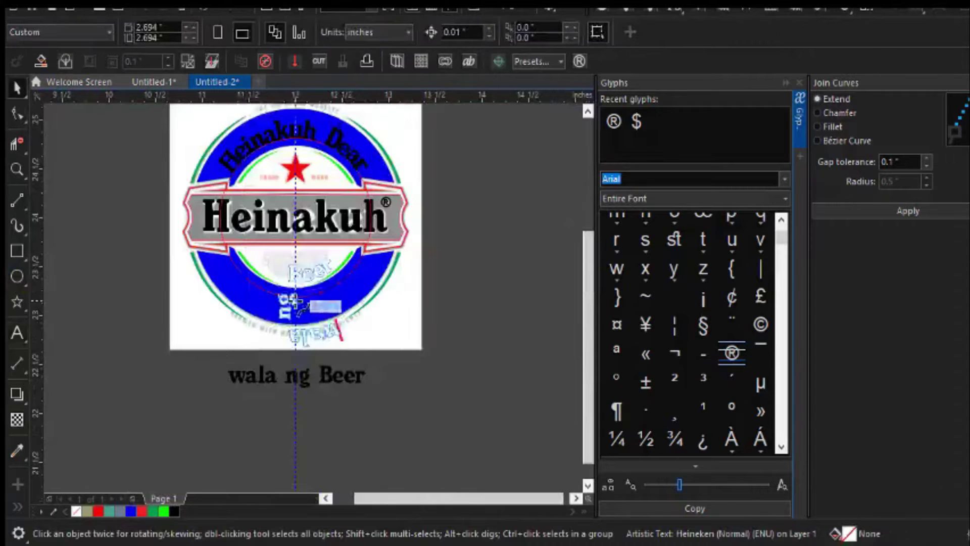
{"action": "left_click", "coordinate": [299, 299]}
{"action": "scroll", "coordinate": [299, 298], "scroll_direction": "up", "scroll_amount": 2}
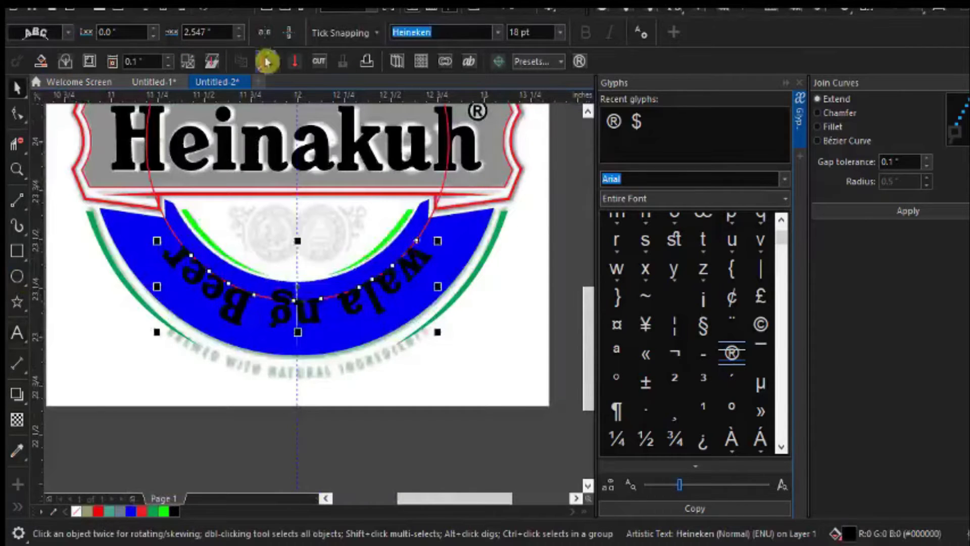
{"action": "left_click", "coordinate": [284, 40]}
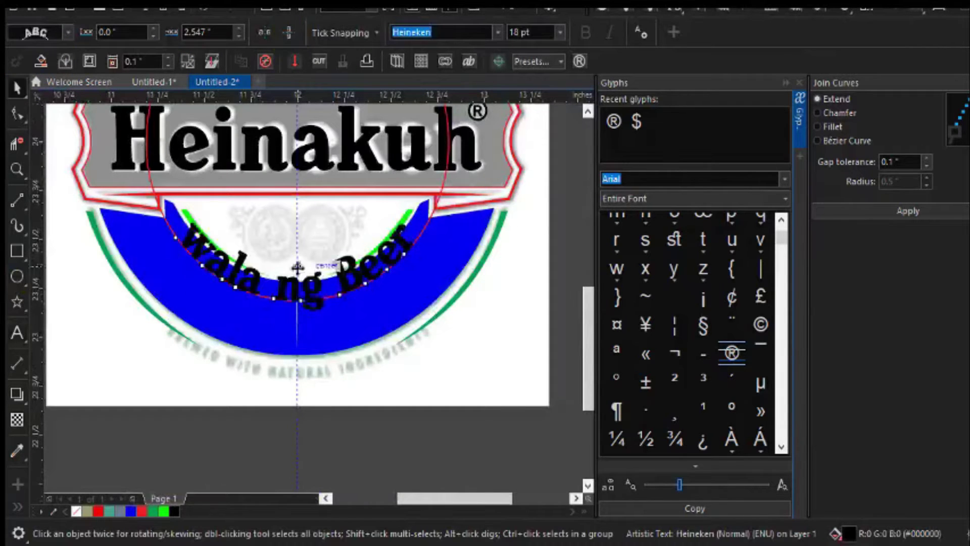
Offset "wala ng Beer" 0.176 in from the circle into the lower blue band and slightly widen its letter spacing.
{"action": "left_click_drag", "start_coordinate": [297, 268], "coordinate": [299, 299]}
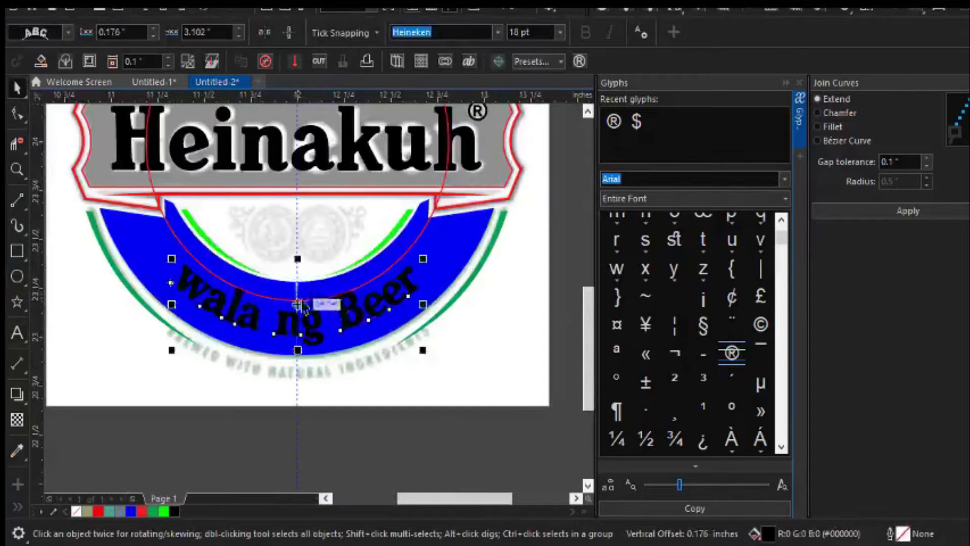
{"action": "left_click", "coordinate": [18, 116]}
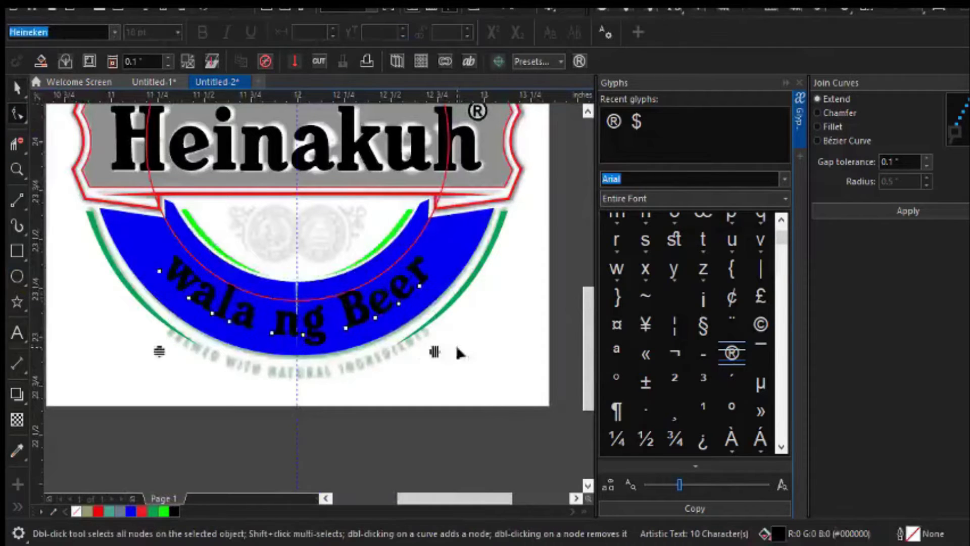
{"action": "scroll", "coordinate": [486, 397], "scroll_direction": "down", "scroll_amount": 2}
{"action": "left_click", "coordinate": [17, 87]}
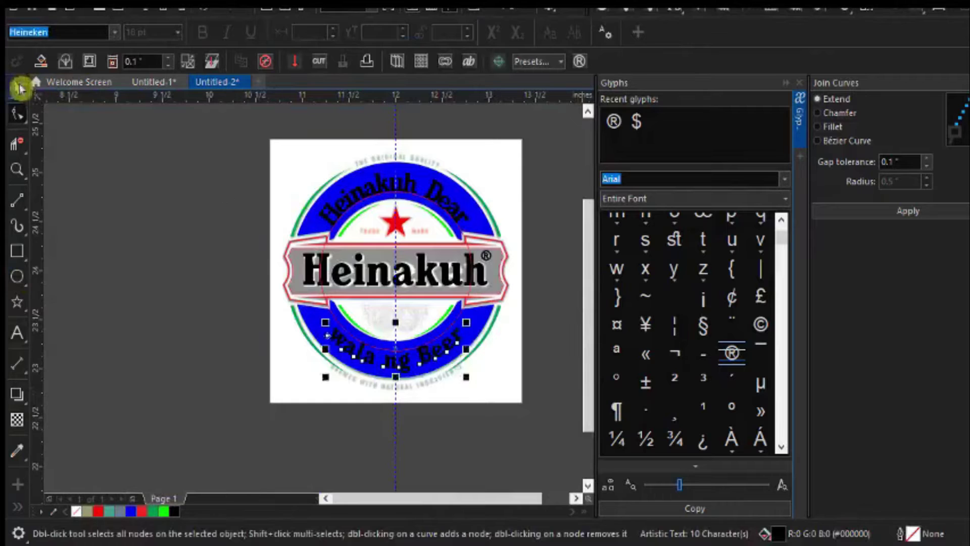
Try the lower ring text "wala ng Beer" at 24 pt.
{"action": "left_click", "coordinate": [532, 34]}
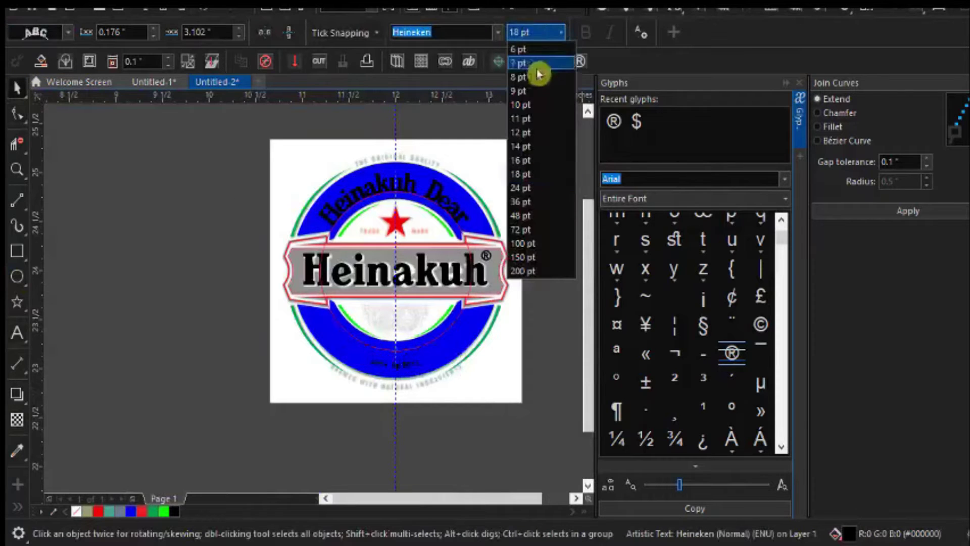
{"action": "left_click", "coordinate": [538, 191]}
{"action": "left_click", "coordinate": [458, 222], "text": "shift"}
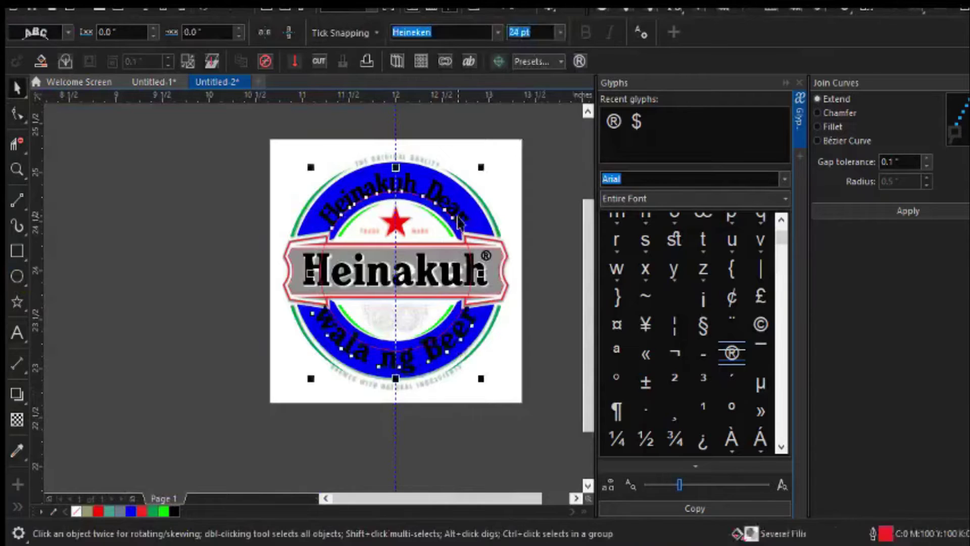
{"action": "left_click", "coordinate": [543, 190]}
Check the font size of "Heinakuh Dear" and set "wala ng Beer" to the same 20.19 pt.
{"action": "scroll", "coordinate": [480, 200], "scroll_direction": "up", "scroll_amount": 2}
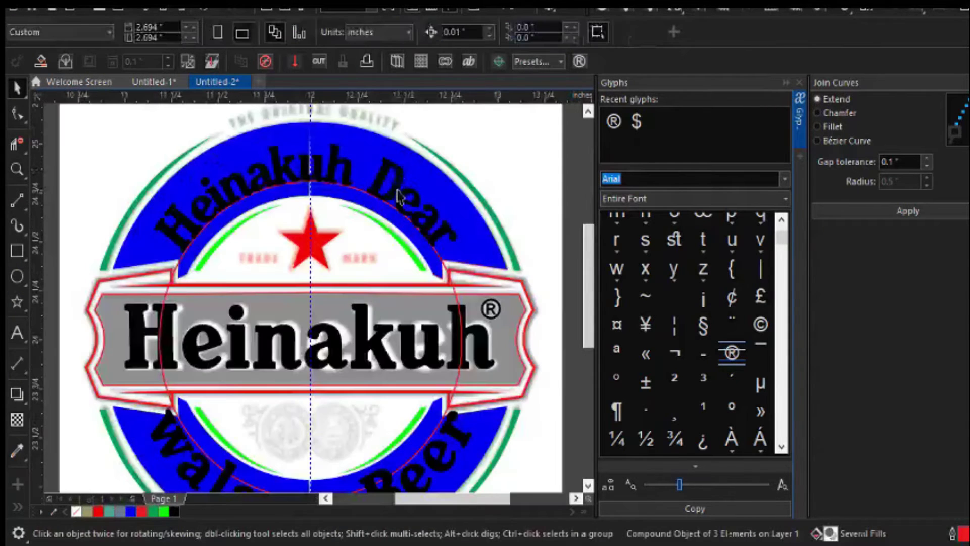
{"action": "left_click", "coordinate": [401, 171]}
{"action": "left_click_drag", "start_coordinate": [401, 171], "coordinate": [427, 169]}
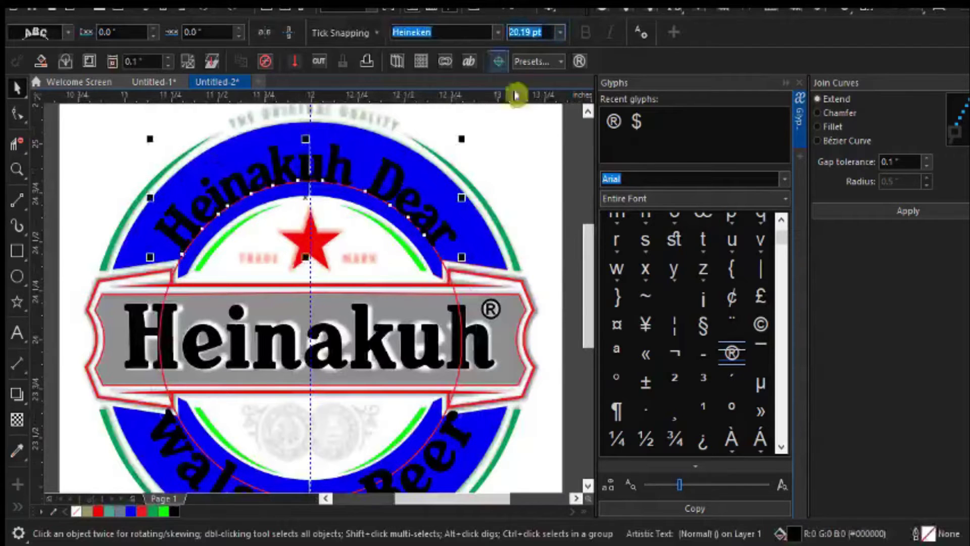
{"action": "scroll", "coordinate": [532, 180], "scroll_direction": "down", "scroll_amount": 2}
{"action": "left_click", "coordinate": [533, 180]}
{"action": "left_click", "coordinate": [471, 346]}
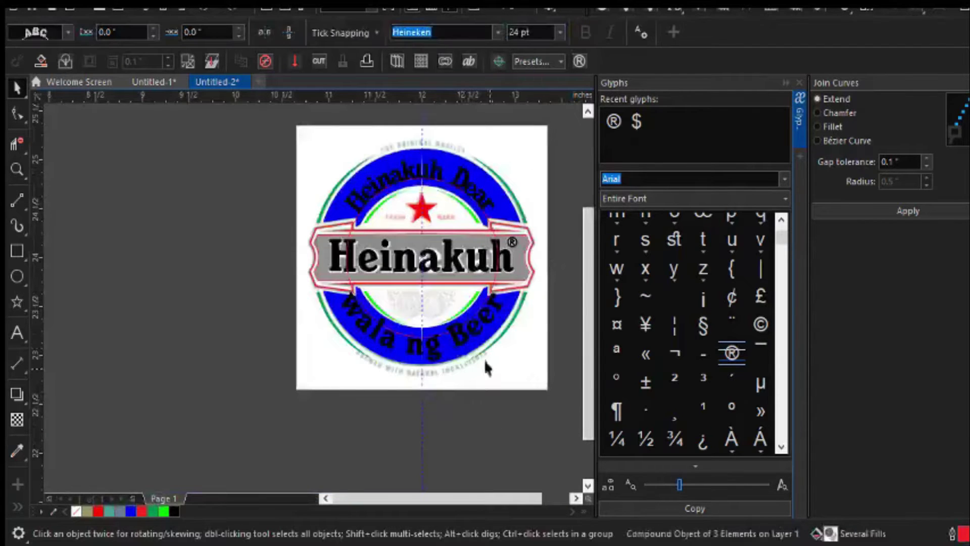
{"action": "scroll", "coordinate": [484, 359], "scroll_direction": "up", "scroll_amount": 4}
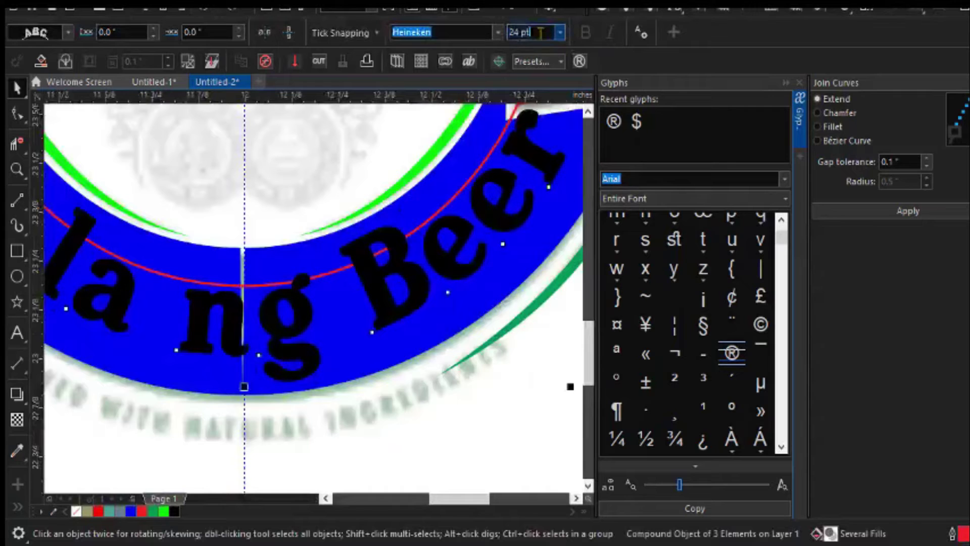
{"action": "scroll", "coordinate": [446, 339], "scroll_direction": "down", "scroll_amount": 4}
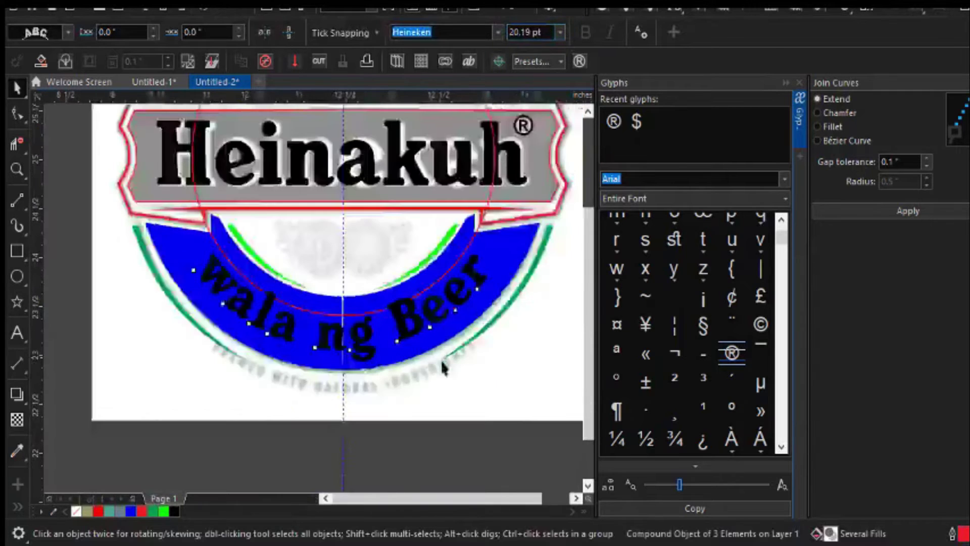
{"action": "left_click", "coordinate": [516, 314]}
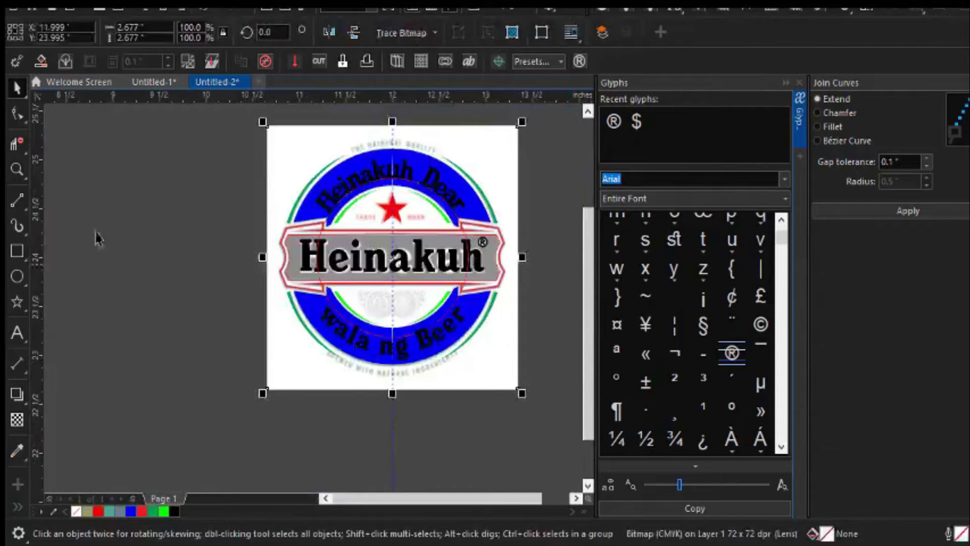
Adjust "wala ng Beer" to a path offset of about 0.198 in and widen its letter spacing to balance the upper text.
{"action": "key", "text": "F10"}
{"action": "left_click", "coordinate": [455, 315]}
{"action": "scroll", "coordinate": [404, 334], "scroll_direction": "up", "scroll_amount": 2}
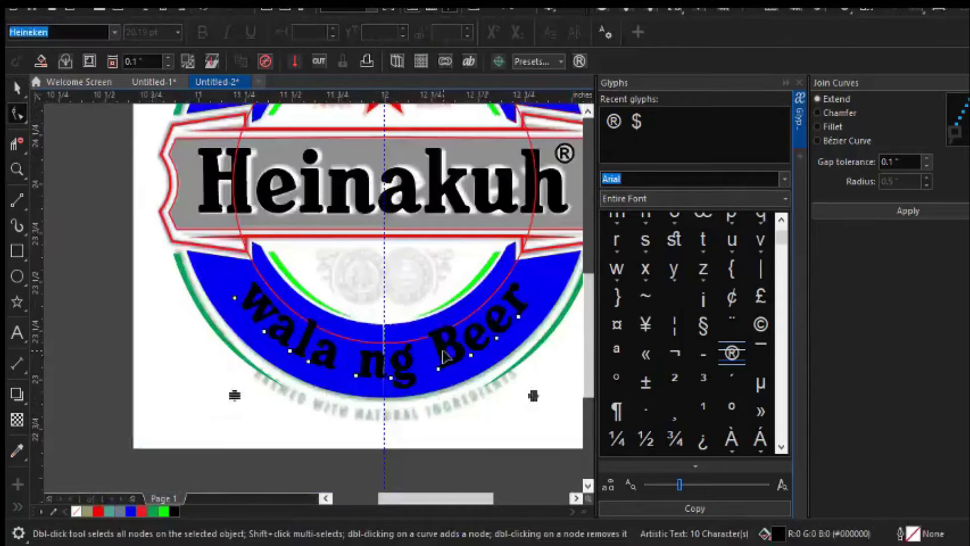
{"action": "left_click", "coordinate": [17, 87]}
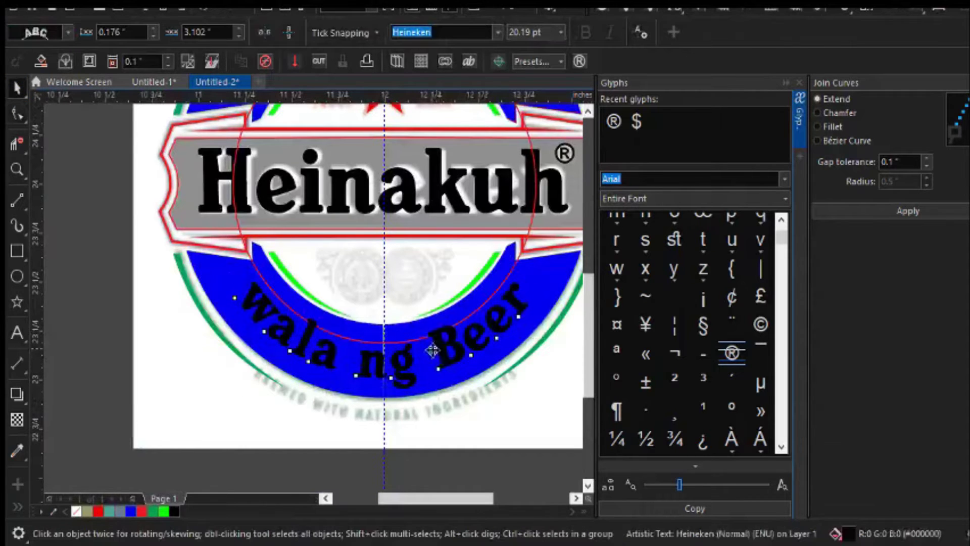
{"action": "left_click_drag", "start_coordinate": [434, 356], "coordinate": [437, 348]}
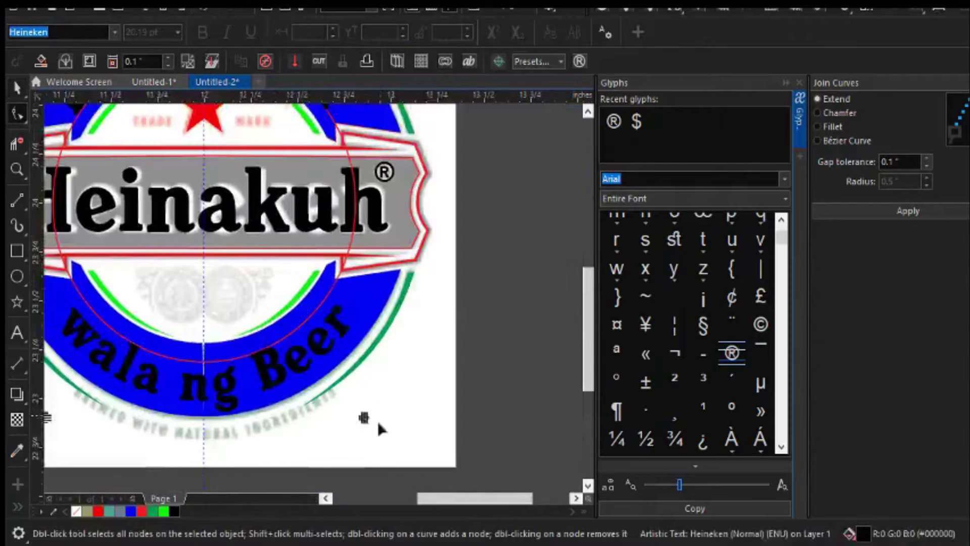
{"action": "scroll", "coordinate": [382, 401], "scroll_direction": "down", "scroll_amount": 3}
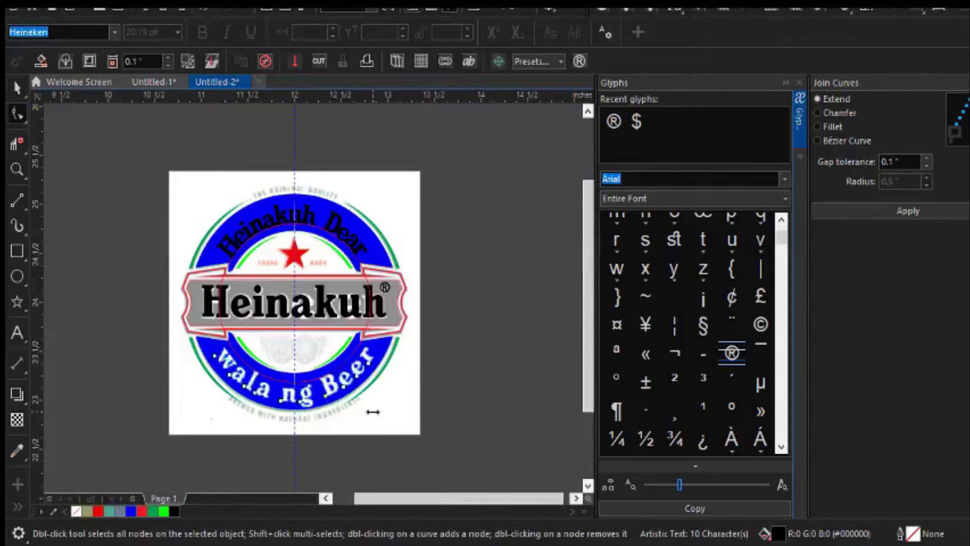
{"action": "left_click_drag", "start_coordinate": [368, 411], "coordinate": [375, 414]}
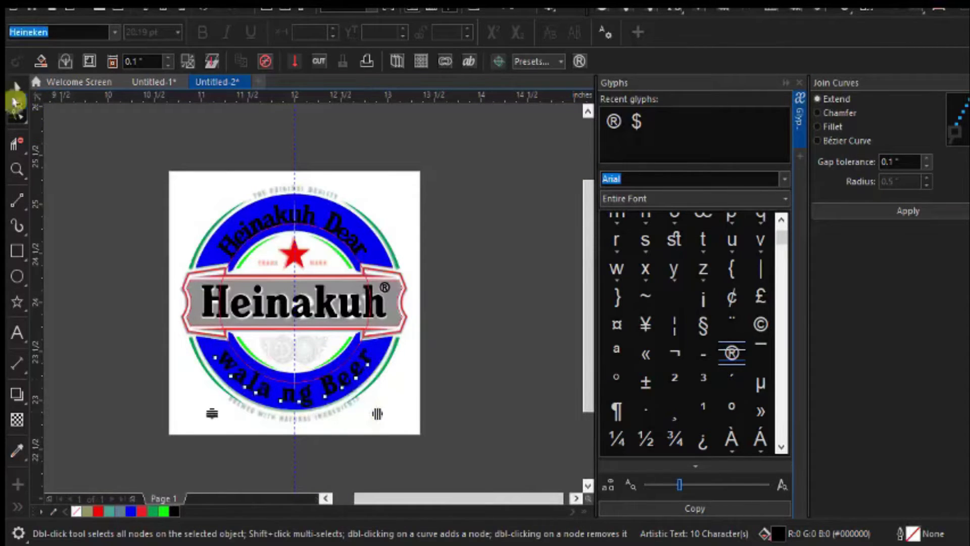
{"action": "left_click", "coordinate": [185, 231]}
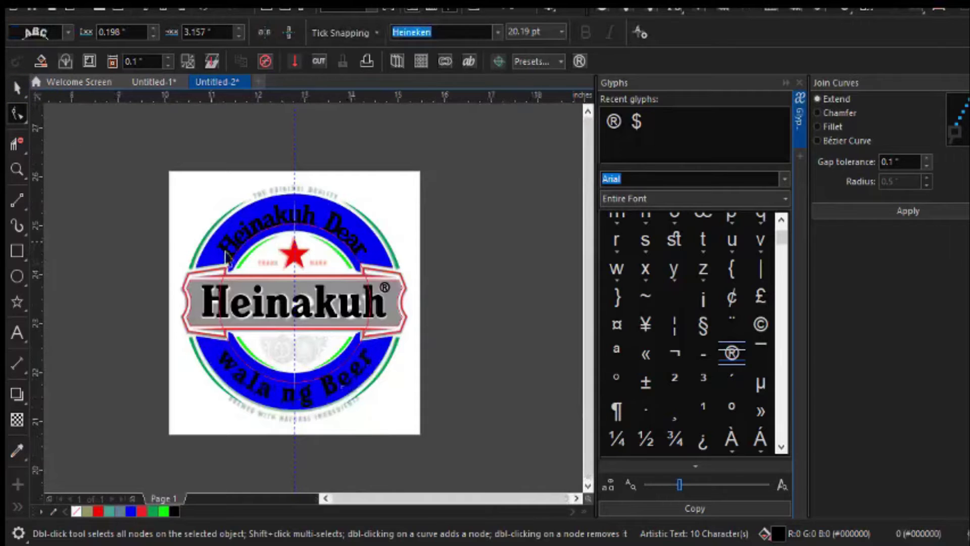
{"action": "scroll", "coordinate": [190, 297], "scroll_direction": "down", "scroll_amount": 2}
{"action": "scroll", "coordinate": [198, 257], "scroll_direction": "up", "scroll_amount": 2}
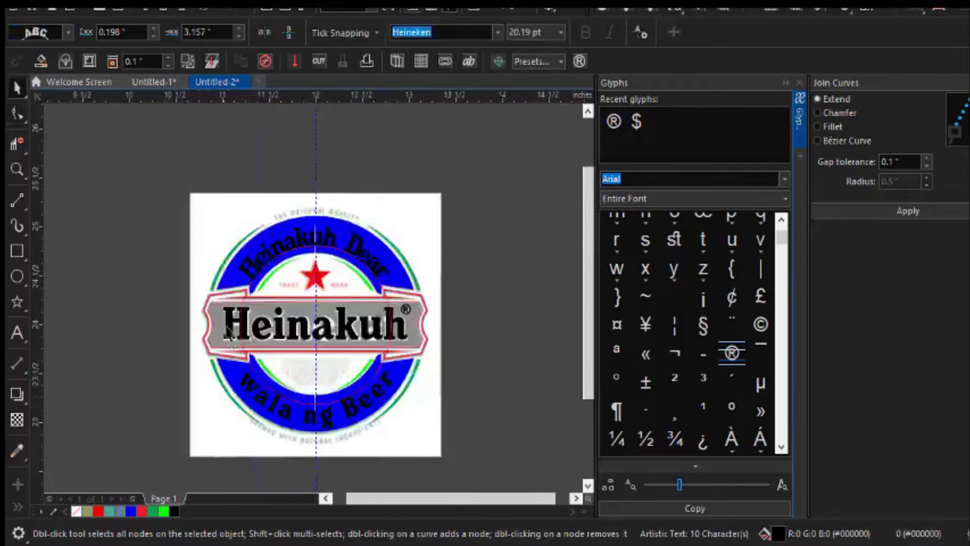
{"action": "key", "text": "space"}
{"action": "key", "text": "Escape"}
Delete the red circle that served as the path for both ring texts.
{"action": "scroll", "coordinate": [237, 333], "scroll_direction": "up", "scroll_amount": 2}
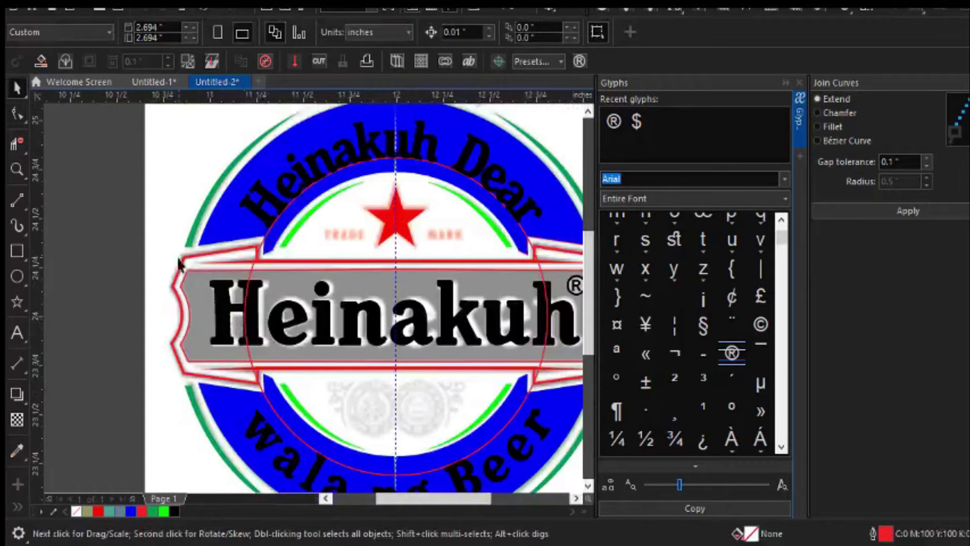
{"action": "left_click", "coordinate": [274, 225]}
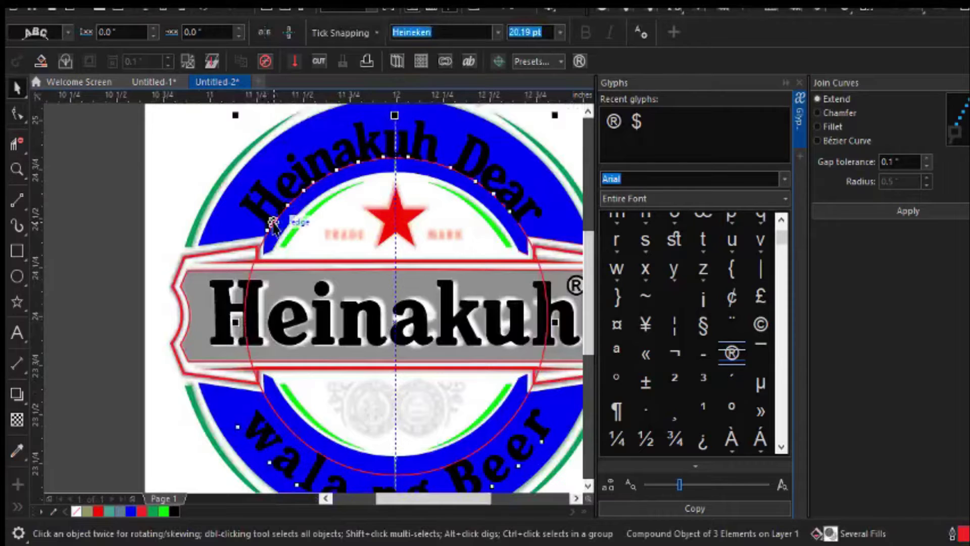
{"action": "left_click", "coordinate": [230, 256]}
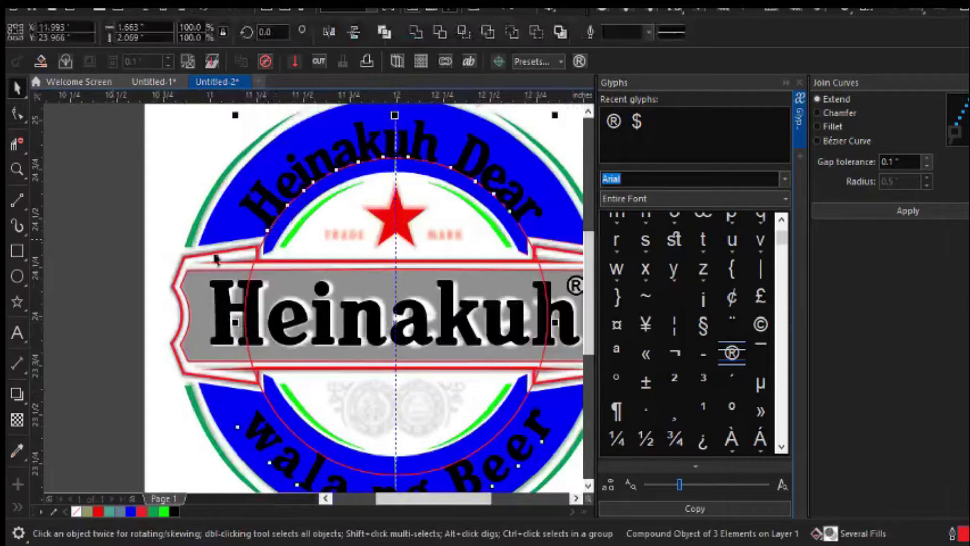
{"action": "left_click", "coordinate": [277, 368]}
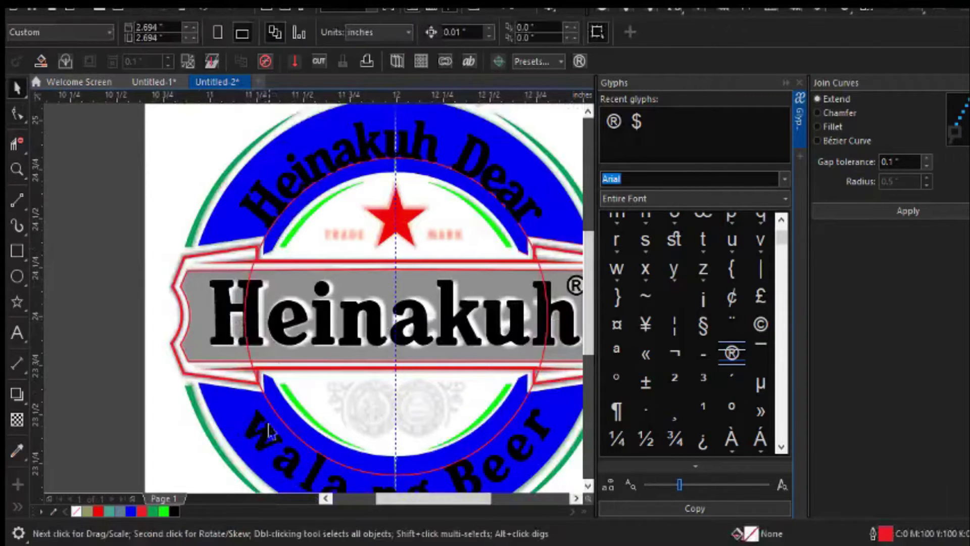
{"action": "left_click", "coordinate": [273, 444]}
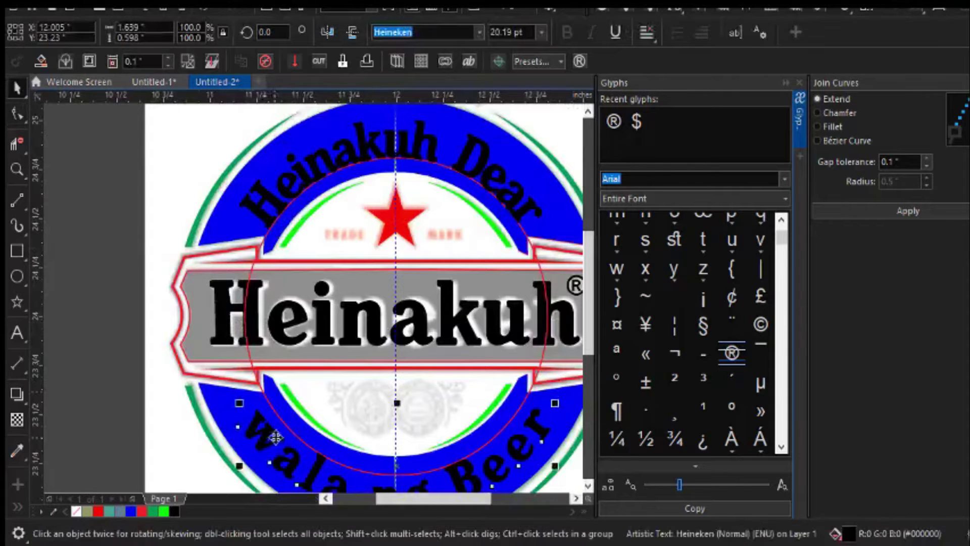
{"action": "left_click", "coordinate": [263, 396]}
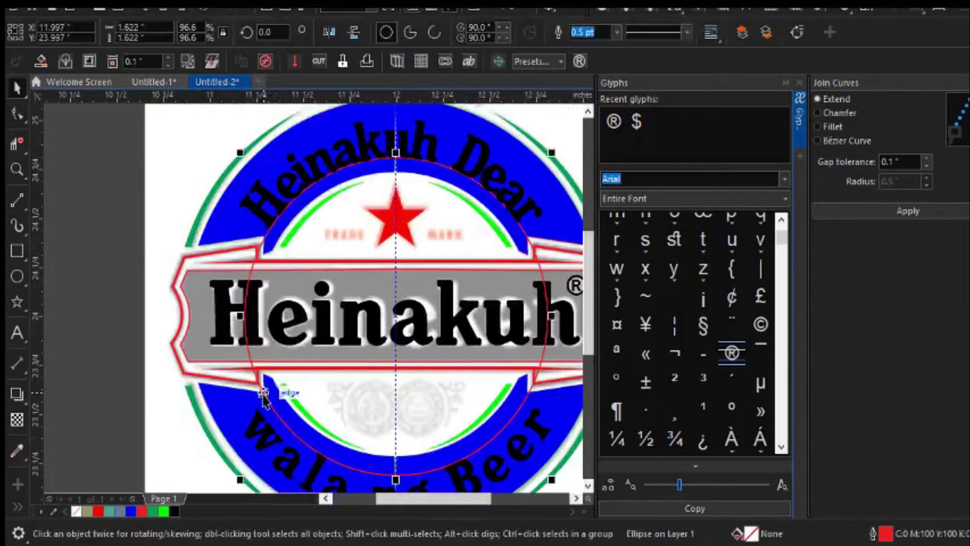
{"action": "key", "text": "Delete"}
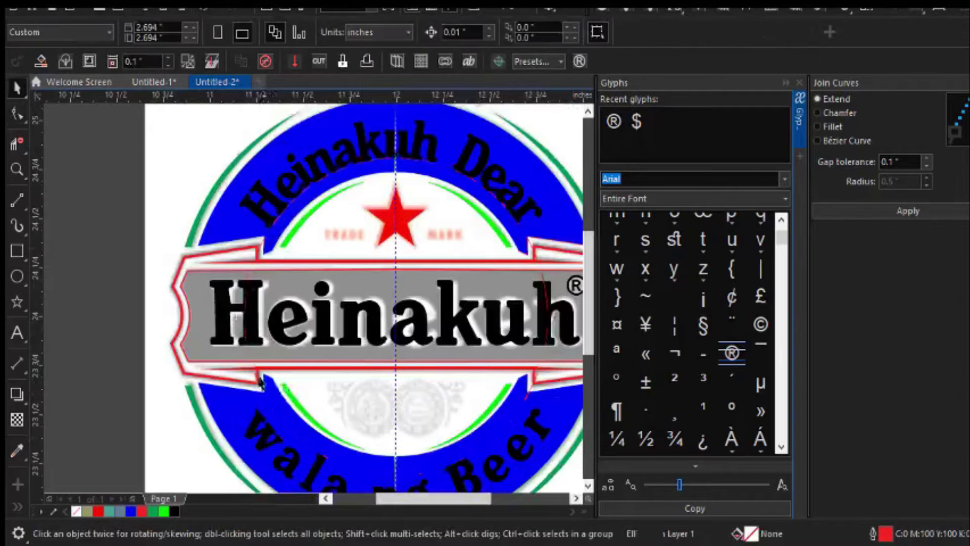
{"action": "scroll", "coordinate": [242, 327], "scroll_direction": "down", "scroll_amount": 3}
{"action": "scroll", "coordinate": [273, 333], "scroll_direction": "up", "scroll_amount": 3}
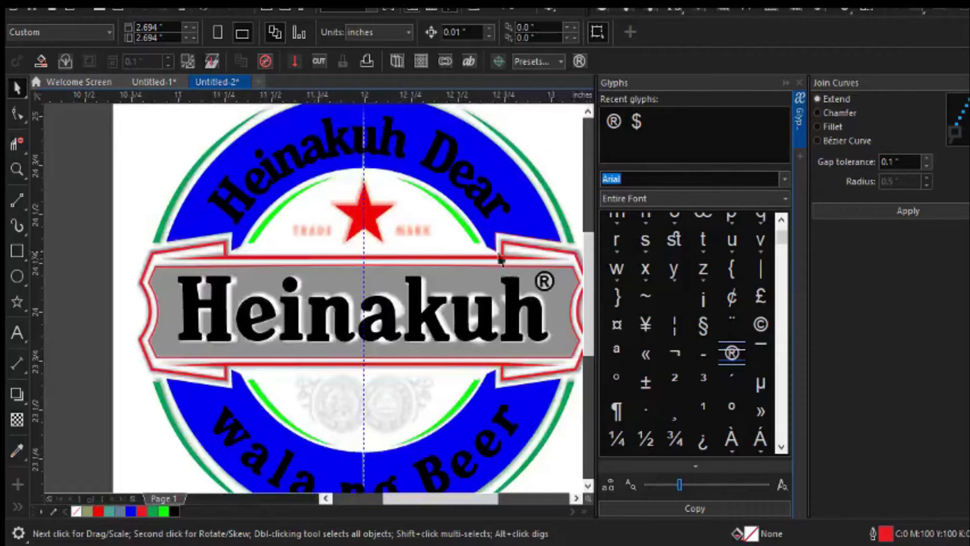
{"action": "scroll", "coordinate": [535, 248], "scroll_direction": "up", "scroll_amount": 2}
{"action": "scroll", "coordinate": [536, 247], "scroll_direction": "up", "scroll_amount": 1}
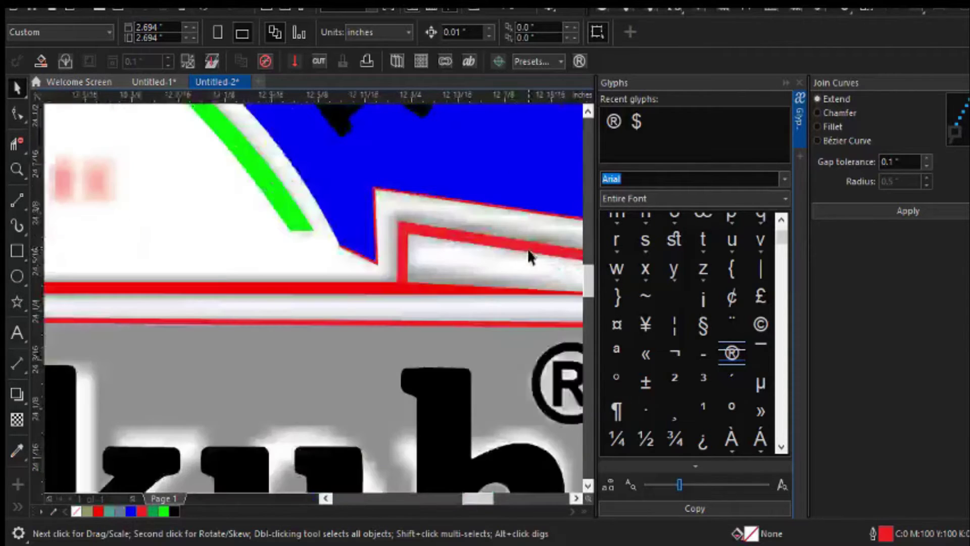
{"action": "scroll", "coordinate": [520, 250], "scroll_direction": "down", "scroll_amount": 2}
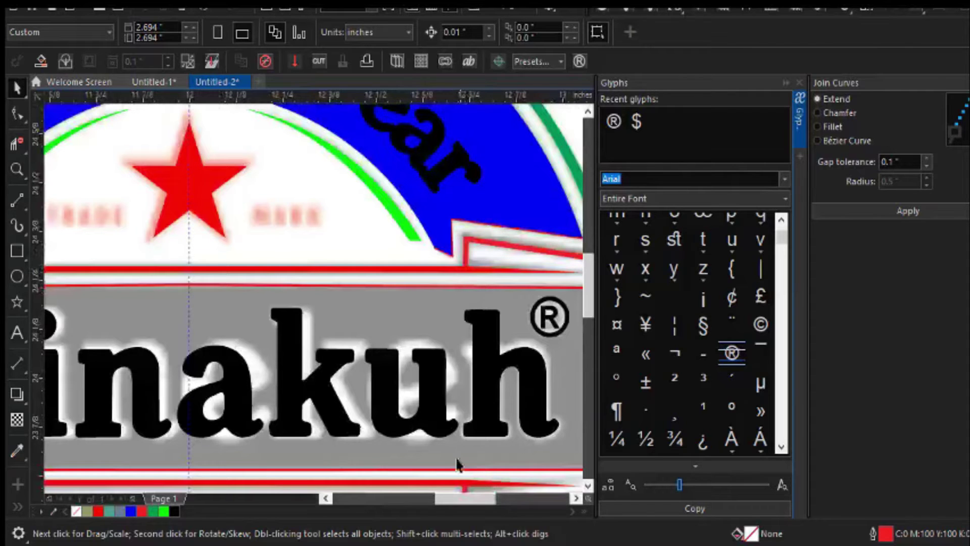
Sample the dark green of the original Heineken logo and apply it to the upper and lower blue ring segments.
{"action": "key", "text": "F4"}
{"action": "left_click", "coordinate": [270, 306]}
{"action": "scroll", "coordinate": [270, 307], "scroll_direction": "up", "scroll_amount": 1}
{"action": "left_click_drag", "start_coordinate": [270, 306], "coordinate": [353, 255]}
{"action": "scroll", "coordinate": [379, 226], "scroll_direction": "down", "scroll_amount": 1}
{"action": "scroll", "coordinate": [556, 218], "scroll_direction": "up", "scroll_amount": 1}
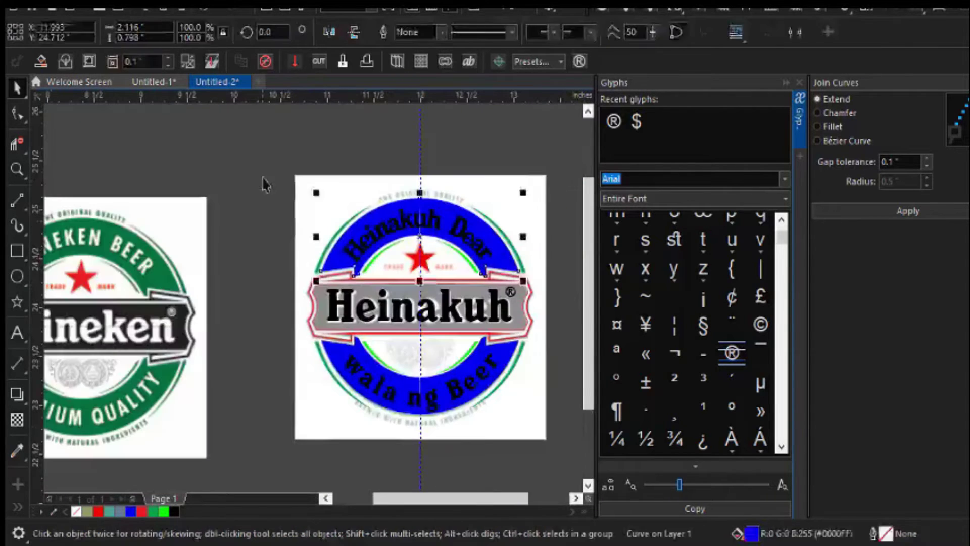
{"action": "key", "text": "i"}
{"action": "left_click", "coordinate": [337, 252]}
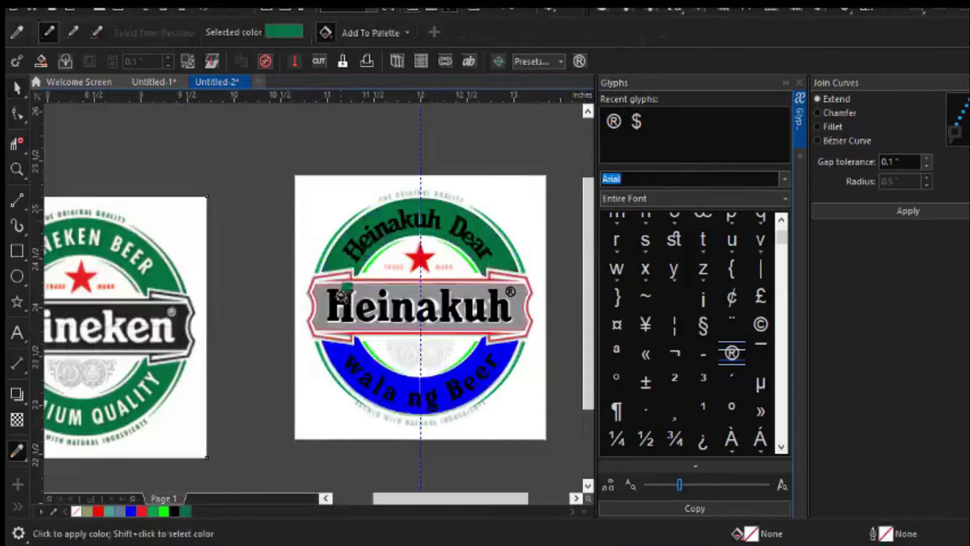
{"action": "left_click", "coordinate": [346, 360]}
Fill the ring texts "Heinakuh Dear" and "wala ng Beer" with white.
{"action": "key", "text": "space"}
{"action": "left_click", "coordinate": [367, 248]}
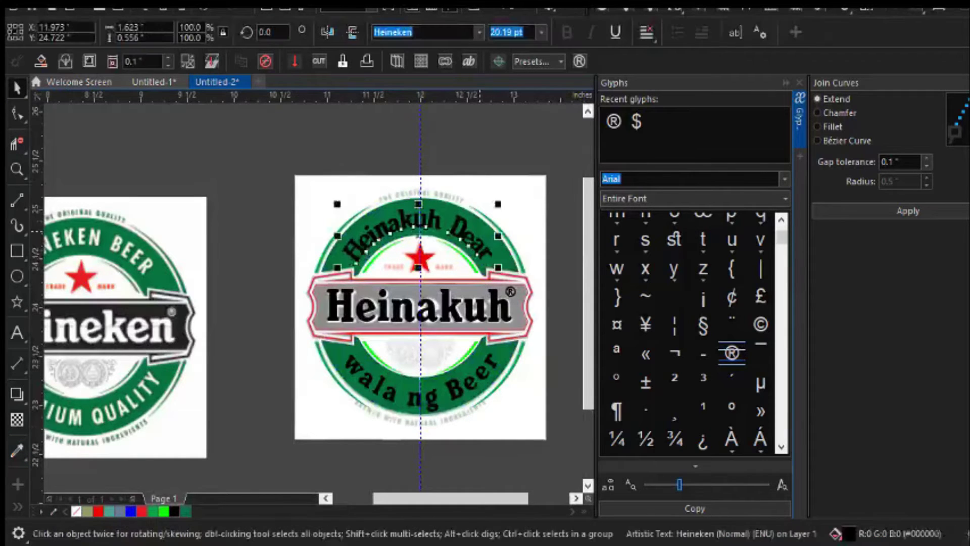
{"action": "left_click", "coordinate": [493, 367]}
{"action": "key", "text": "ctrl+r"}
{"action": "left_click", "coordinate": [476, 145]}
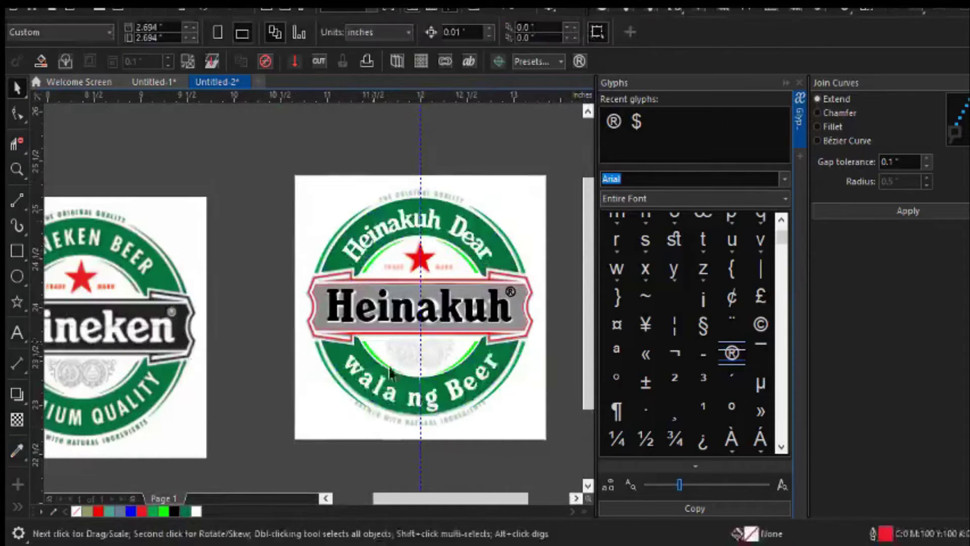
Fill the thin bright green arcs inside the upper and lower ring with the ring's dark green.
{"action": "scroll", "coordinate": [441, 348], "scroll_direction": "up", "scroll_amount": 2}
{"action": "left_click", "coordinate": [378, 351]}
{"action": "left_click", "coordinate": [510, 163], "text": "shift"}
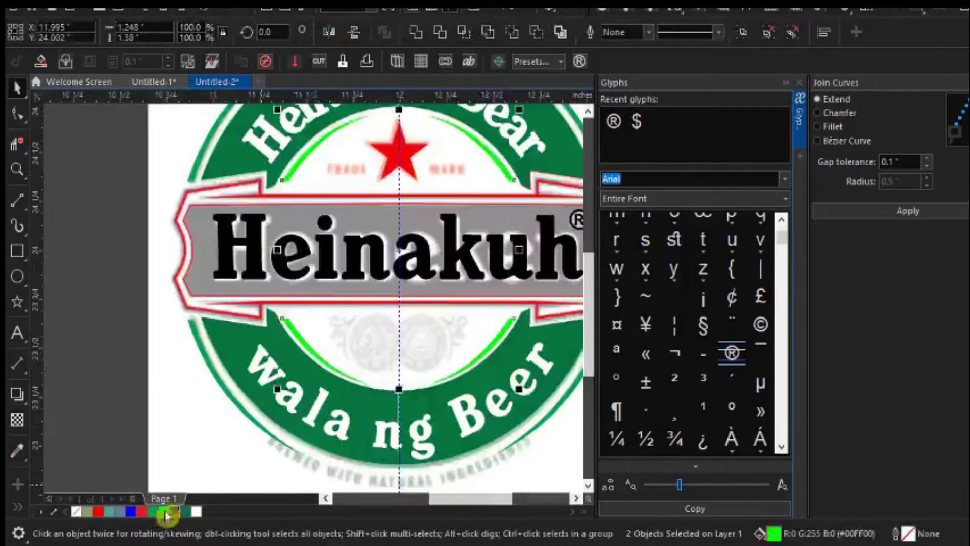
{"action": "left_click", "coordinate": [185, 510]}
{"action": "scroll", "coordinate": [187, 416], "scroll_direction": "down", "scroll_amount": 3}
{"action": "scroll", "coordinate": [185, 417], "scroll_direction": "up", "scroll_amount": 4}
{"action": "scroll", "coordinate": [362, 293], "scroll_direction": "down", "scroll_amount": 2}
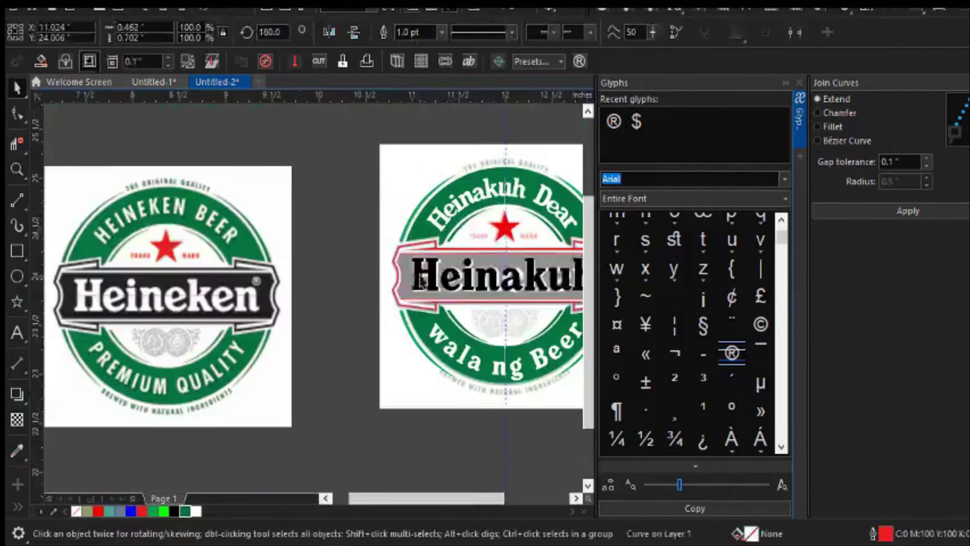
Fill the "Heinakuh" wordmark on the banner with white.
{"action": "left_click", "coordinate": [417, 280]}
{"action": "left_click", "coordinate": [196, 511]}
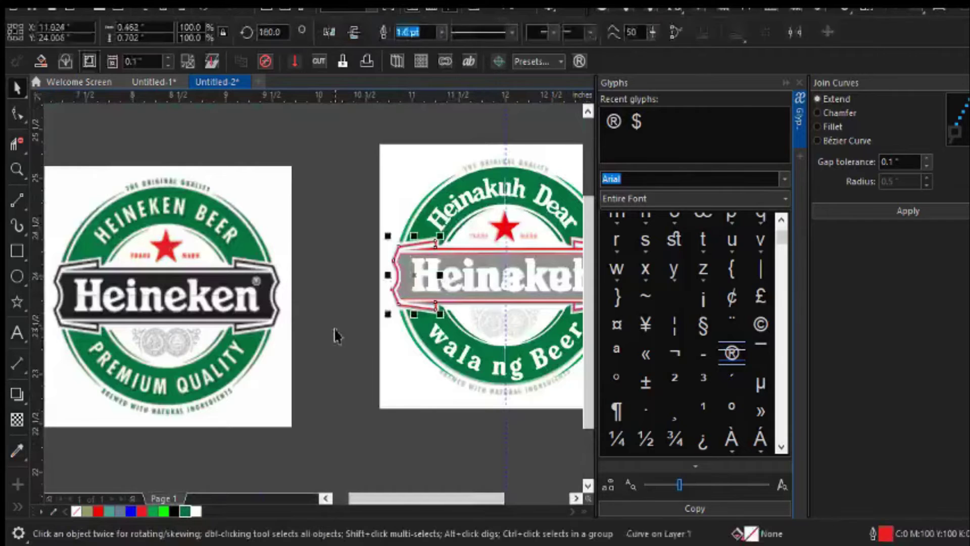
{"action": "scroll", "coordinate": [440, 303], "scroll_direction": "up", "scroll_amount": 2}
{"action": "scroll", "coordinate": [442, 305], "scroll_direction": "down", "scroll_amount": 2}
Try to fill the banner's centre around the wordmark letters with black using Smart Fill.
{"action": "left_click", "coordinate": [556, 266]}
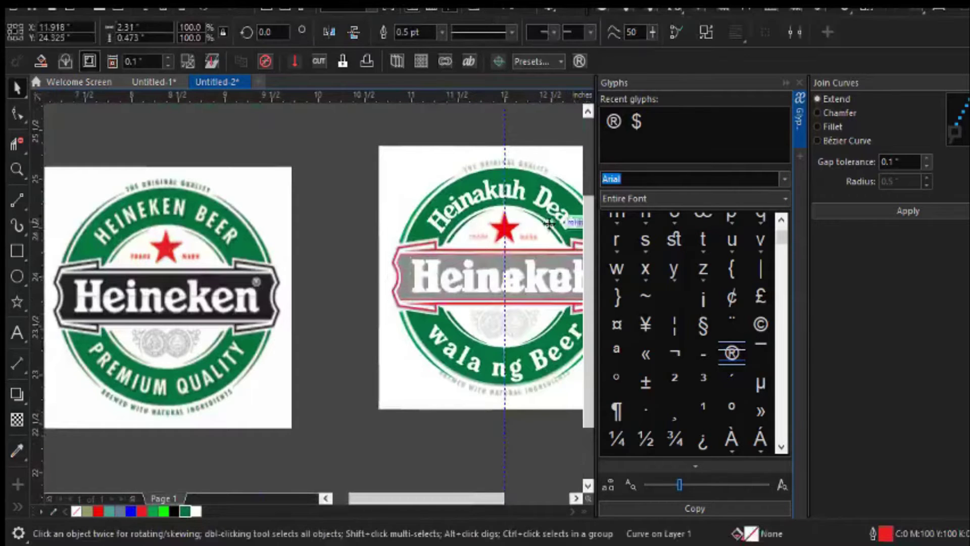
{"action": "scroll", "coordinate": [289, 324], "scroll_direction": "right", "scroll_amount": 3}
{"action": "scroll", "coordinate": [317, 323], "scroll_direction": "up", "scroll_amount": 2}
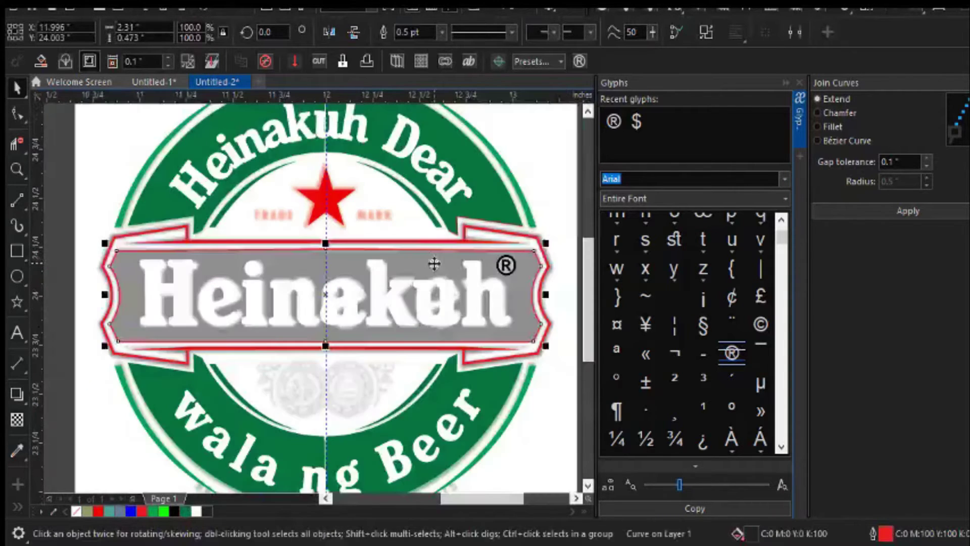
{"action": "left_click", "coordinate": [17, 394]}
{"action": "left_click", "coordinate": [258, 306]}
{"action": "left_click", "coordinate": [174, 511]}
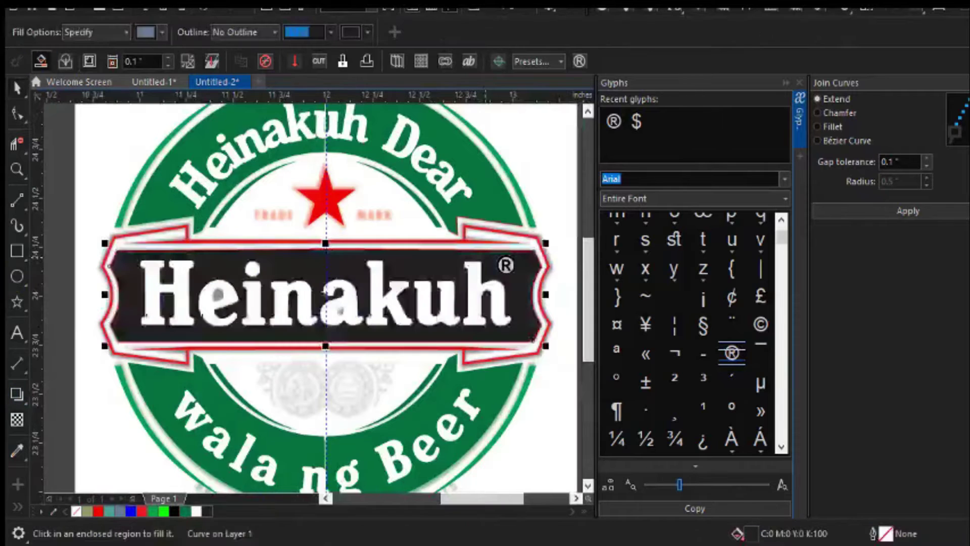
Undo the black banner fill and discard the trial Desert Blue fill on the ribbon end.
{"action": "key", "text": "Delete"}
{"action": "left_click", "coordinate": [197, 339]}
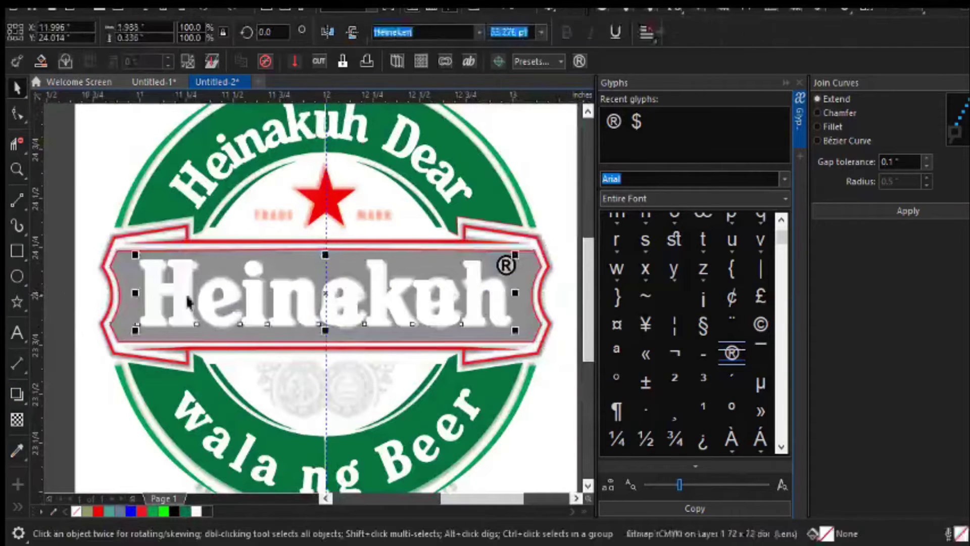
{"action": "left_click", "coordinate": [197, 339]}
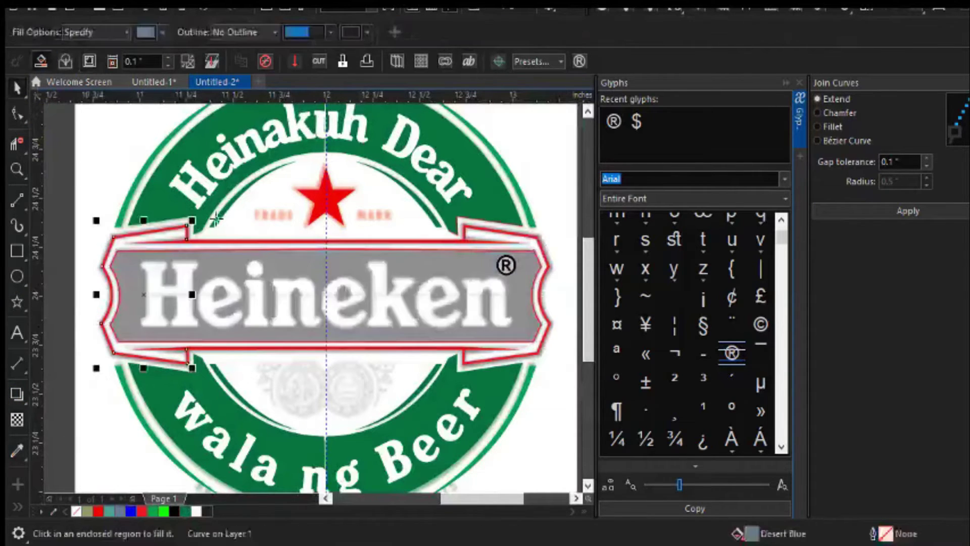
{"action": "key", "text": "Delete"}
Make the ® mark white like the wordmark and fill the banner's whole centre with black behind both.
{"action": "left_click", "coordinate": [354, 298]}
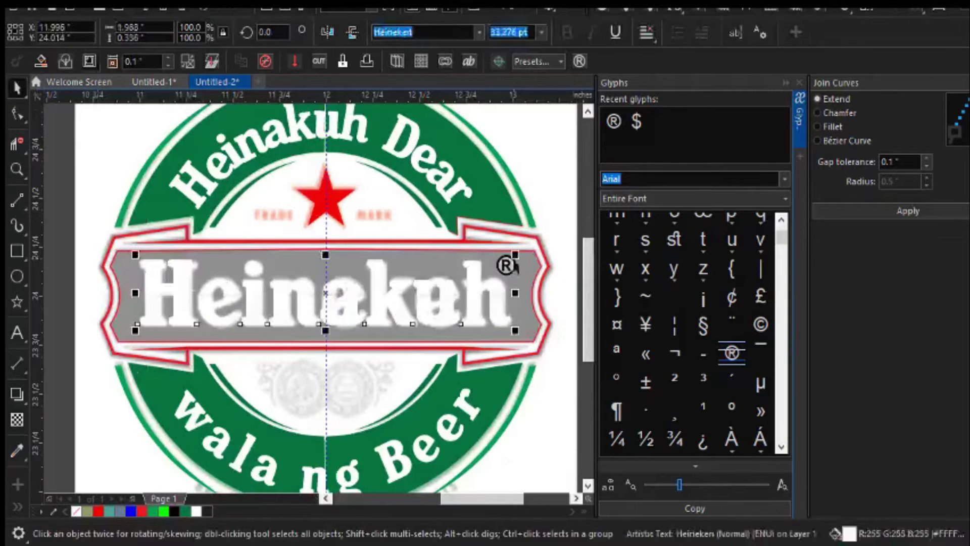
{"action": "left_click", "coordinate": [506, 265], "text": "shift"}
{"action": "key", "text": "ctrl+z"}
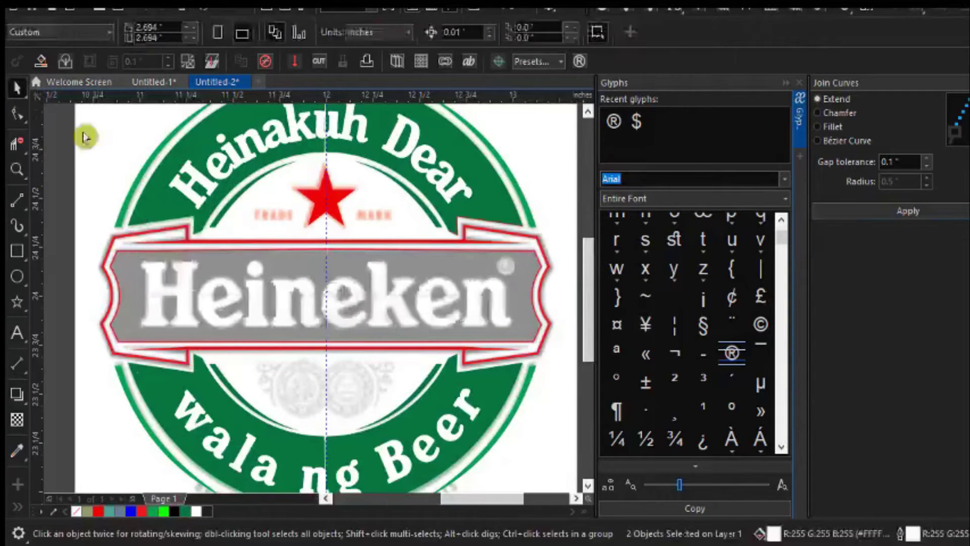
{"action": "left_click", "coordinate": [283, 293]}
{"action": "key", "text": "ctrl+z"}
{"action": "scroll", "coordinate": [454, 329], "scroll_direction": "down", "scroll_amount": 2}
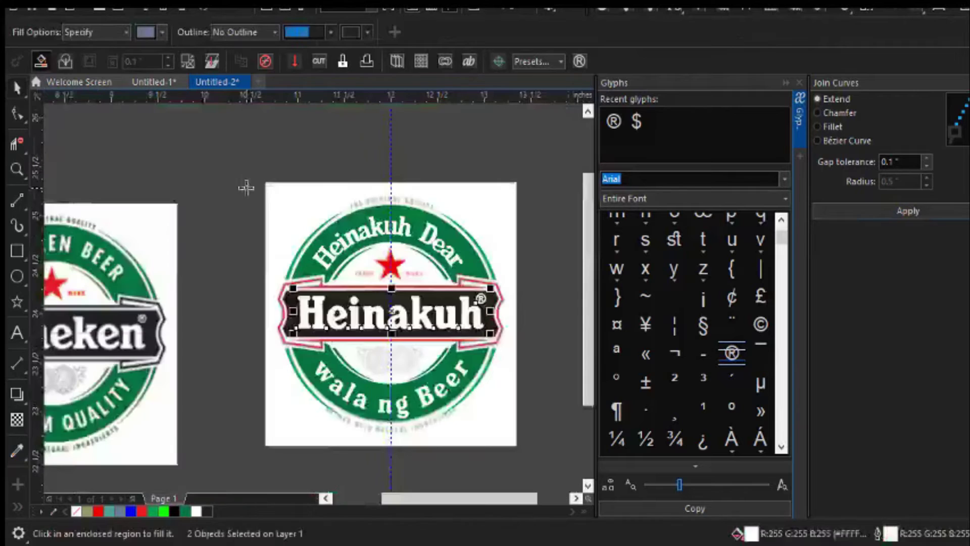
{"action": "key", "text": "space"}
{"action": "left_click", "coordinate": [225, 134]}
Recolour the three red outline pieces of the ribbon black and group them.
{"action": "scroll", "coordinate": [219, 233], "scroll_direction": "down", "scroll_amount": 2}
{"action": "scroll", "coordinate": [218, 232], "scroll_direction": "up", "scroll_amount": 2}
{"action": "scroll", "coordinate": [391, 310], "scroll_direction": "up", "scroll_amount": 2}
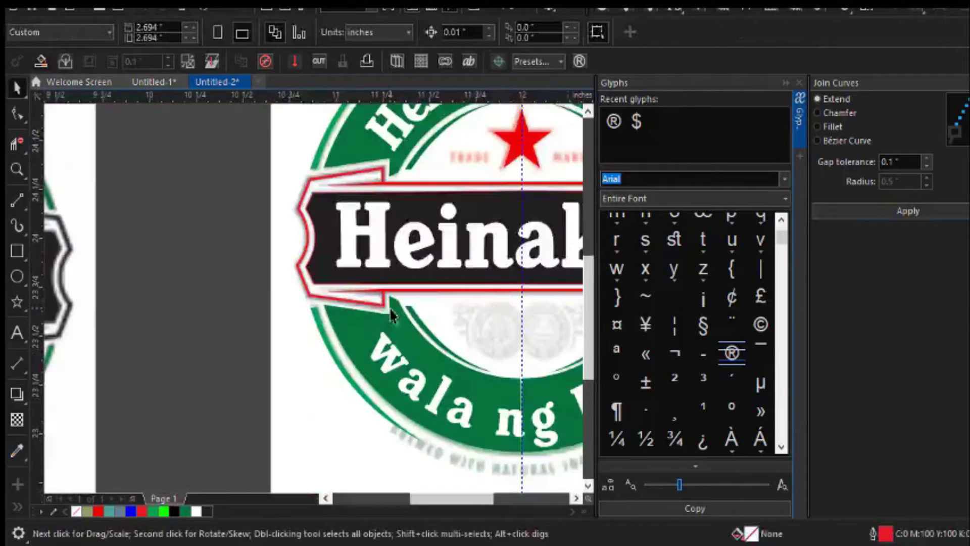
{"action": "left_click", "coordinate": [432, 291]}
{"action": "left_click", "coordinate": [303, 299], "text": "shift"}
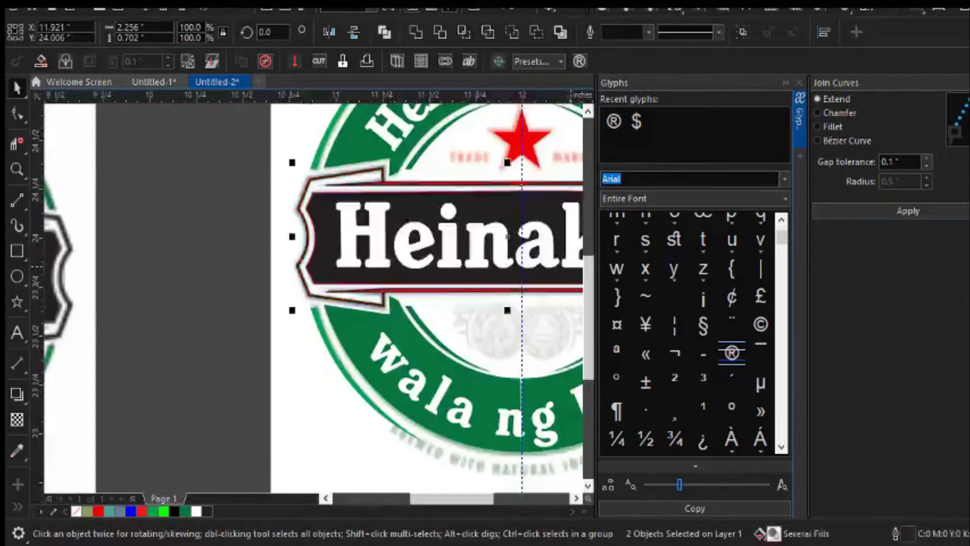
{"action": "scroll", "coordinate": [144, 351], "scroll_direction": "down", "scroll_amount": 2}
{"action": "left_click", "coordinate": [458, 282], "text": "shift"}
{"action": "scroll", "coordinate": [536, 213], "scroll_direction": "up", "scroll_amount": 4}
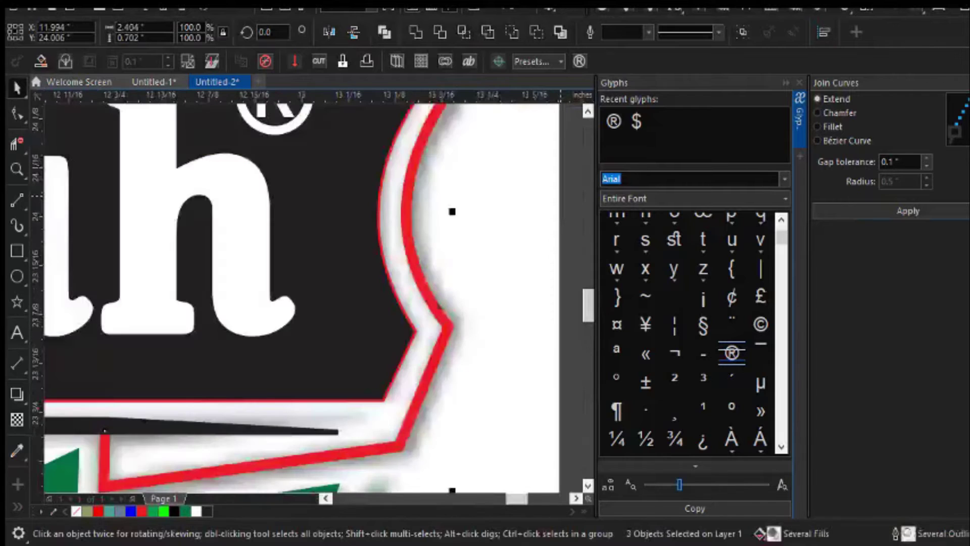
Remove the thin red outline around the banner's black centre.
{"action": "left_click", "coordinate": [392, 284]}
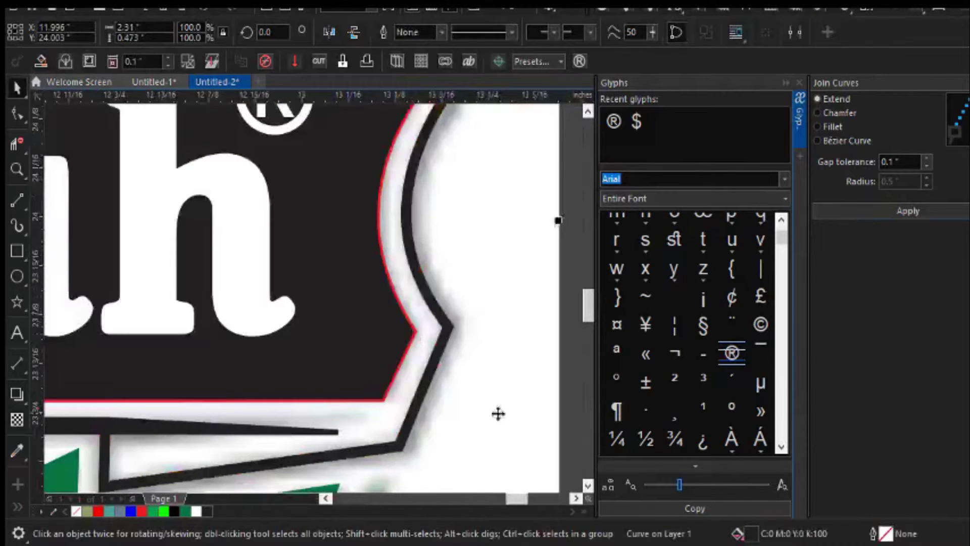
{"action": "left_click", "coordinate": [422, 336]}
{"action": "scroll", "coordinate": [423, 340], "scroll_direction": "up", "scroll_amount": 3}
{"action": "left_click", "coordinate": [448, 337]}
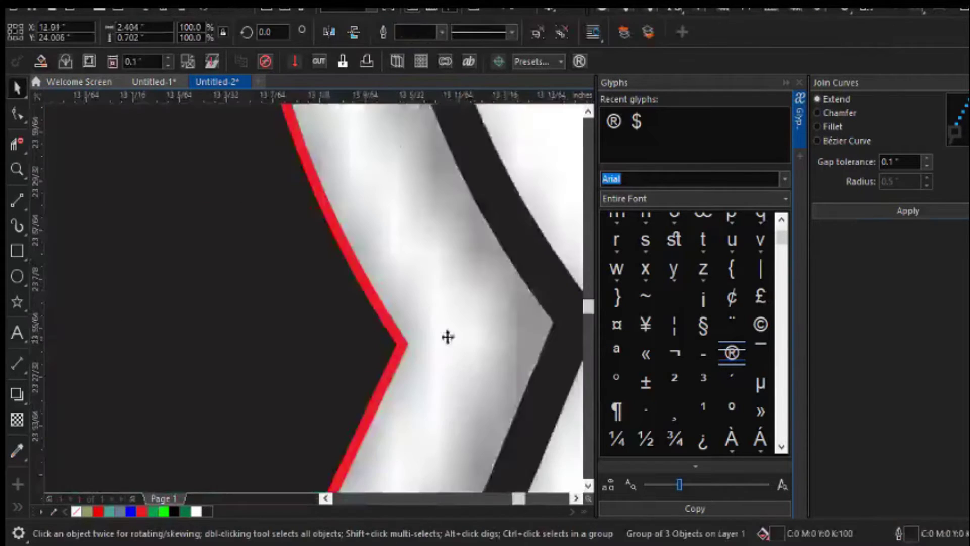
{"action": "scroll", "coordinate": [448, 337], "scroll_direction": "down", "scroll_amount": 2}
{"action": "left_click", "coordinate": [455, 340]}
{"action": "scroll", "coordinate": [455, 340], "scroll_direction": "down", "scroll_amount": 2}
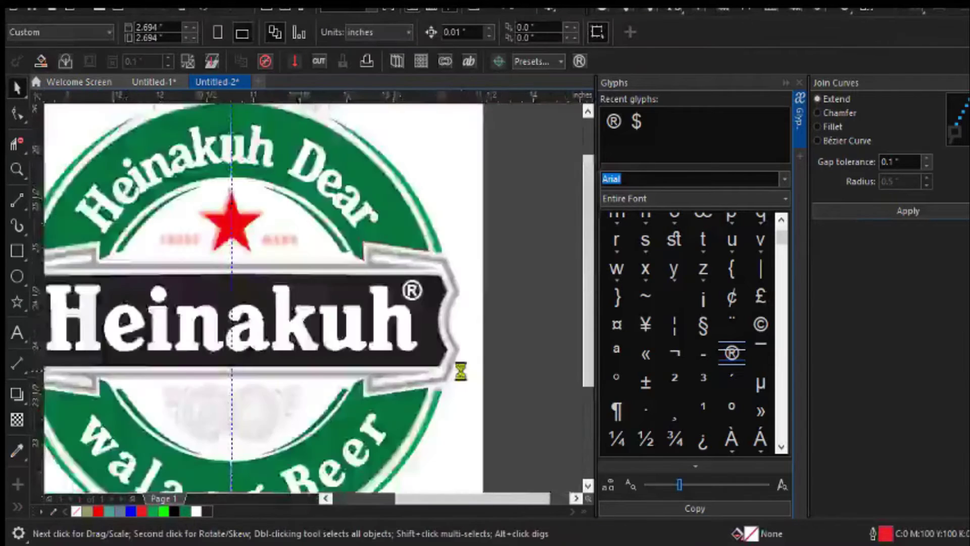
{"action": "scroll", "coordinate": [460, 372], "scroll_direction": "down", "scroll_amount": 2}
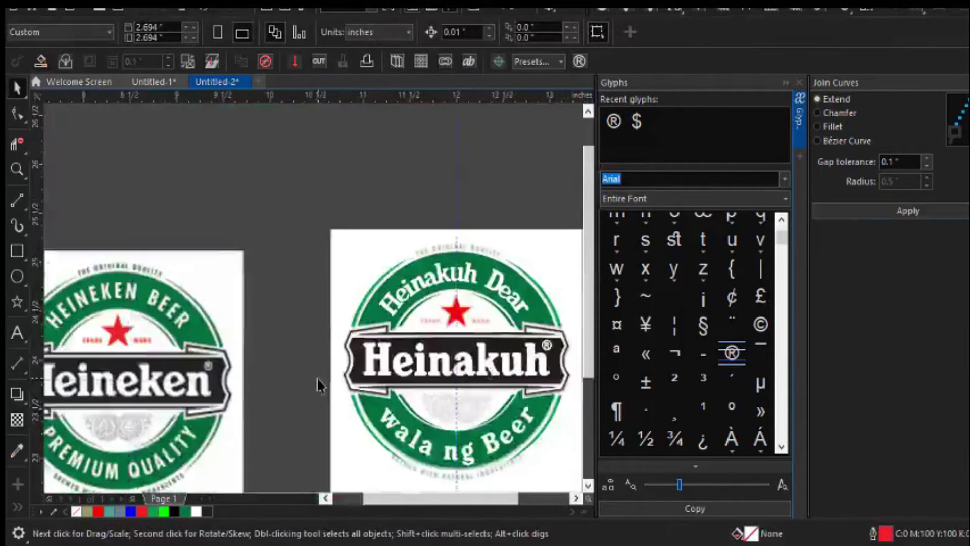
{"action": "scroll", "coordinate": [316, 377], "scroll_direction": "down", "scroll_amount": 1}
{"action": "scroll", "coordinate": [293, 374], "scroll_direction": "up", "scroll_amount": 3}
{"action": "scroll", "coordinate": [263, 371], "scroll_direction": "down", "scroll_amount": 4}
{"action": "scroll", "coordinate": [224, 367], "scroll_direction": "up", "scroll_amount": 2}
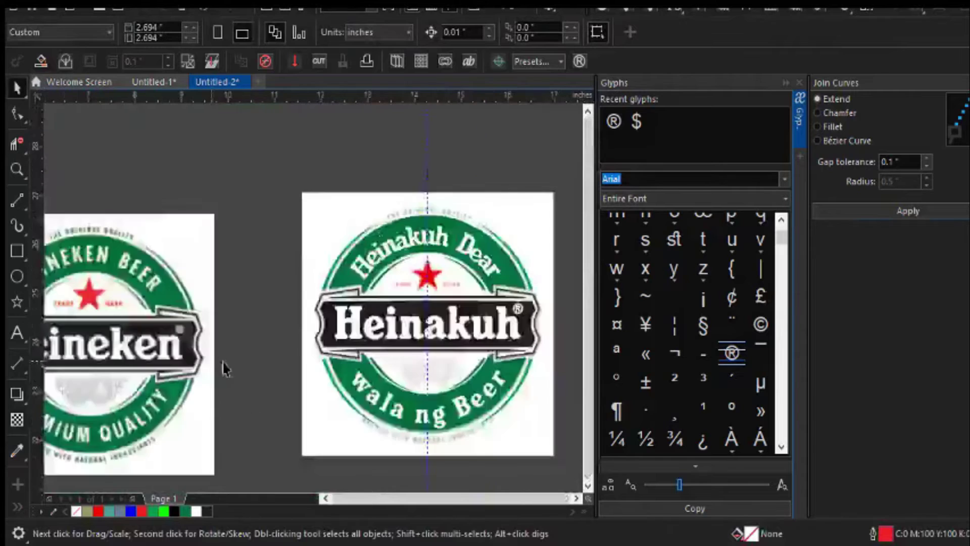
{"action": "scroll", "coordinate": [224, 368], "scroll_direction": "down", "scroll_amount": 2}
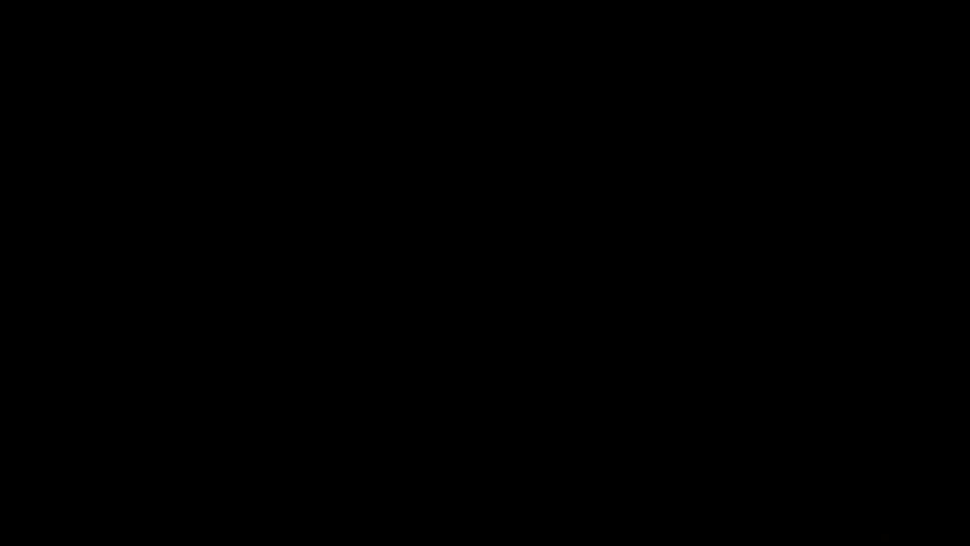